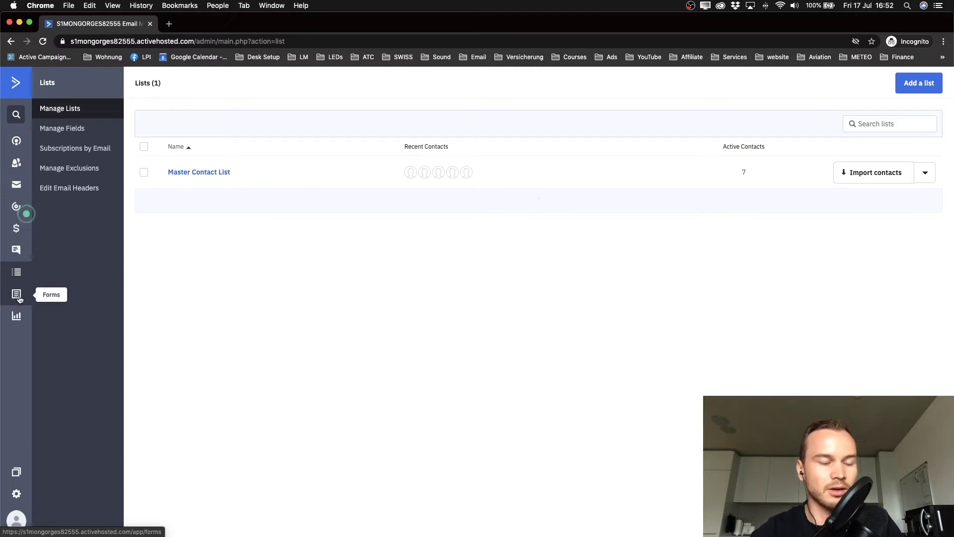
Step: Start a new form from the forms overview and name it "Youtube Checklist"
left_click(18, 296)
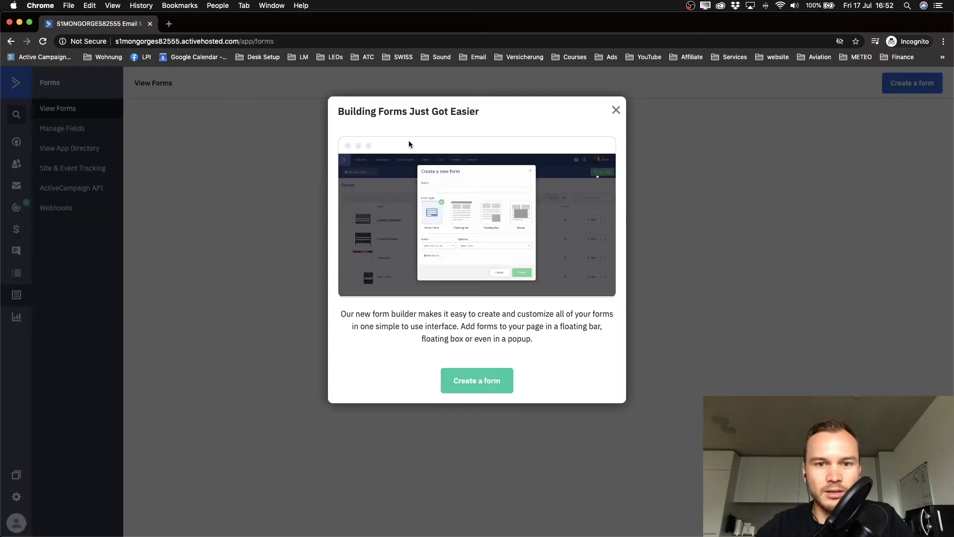
left_click(615, 109)
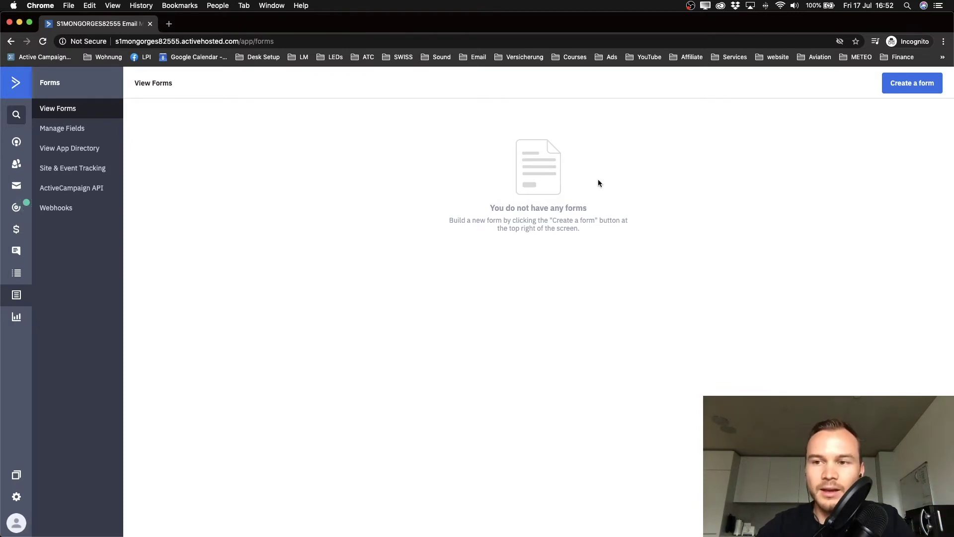
left_click(903, 86)
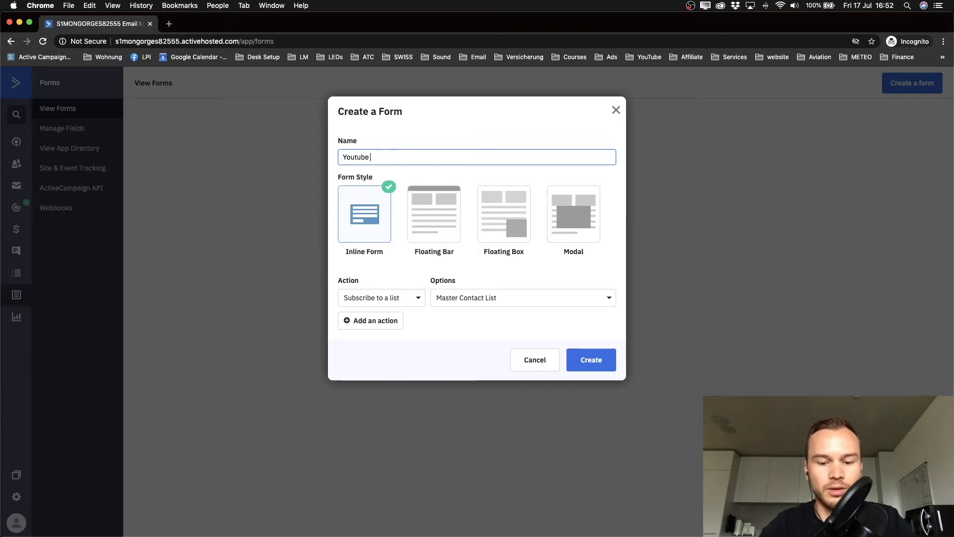
type("Checklist")
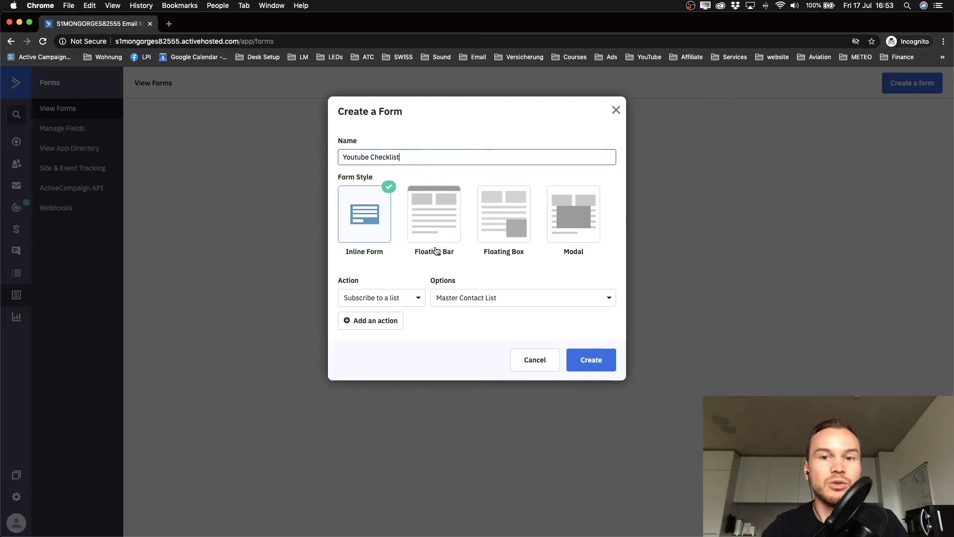
Step: Add a second form action that adds the tag "lead magnet: youtube checklist", and create the form
scroll(360, 295, "up", 5)
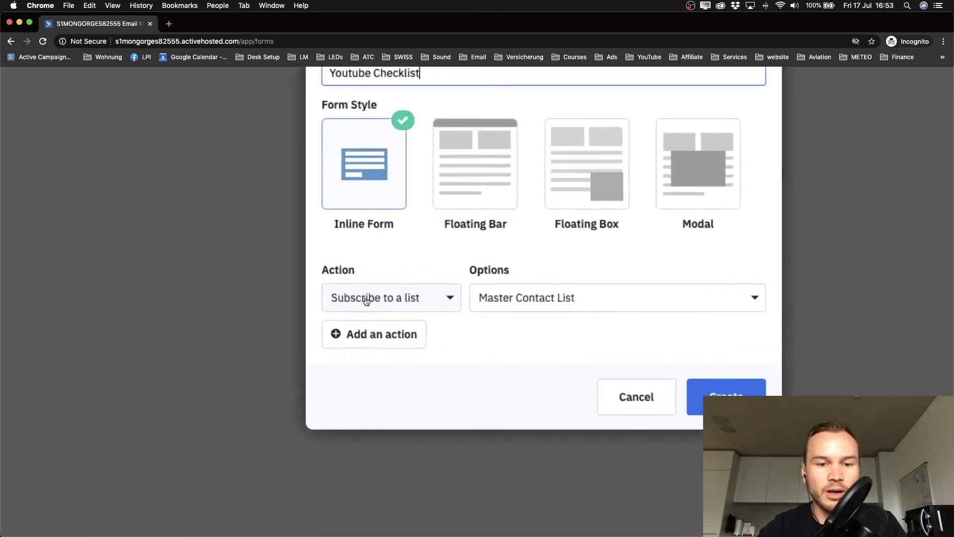
left_click(366, 336)
scroll(515, 373, "down", 1)
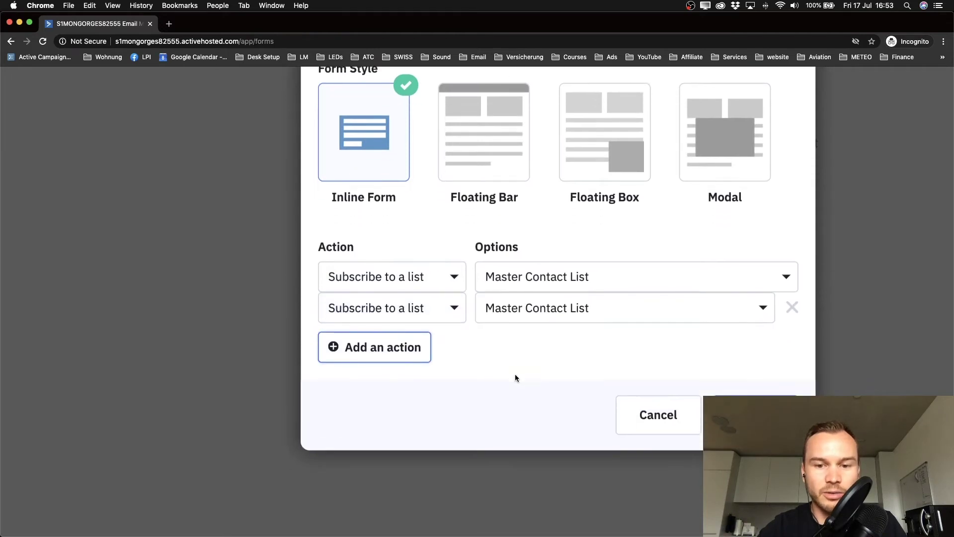
left_click(456, 308)
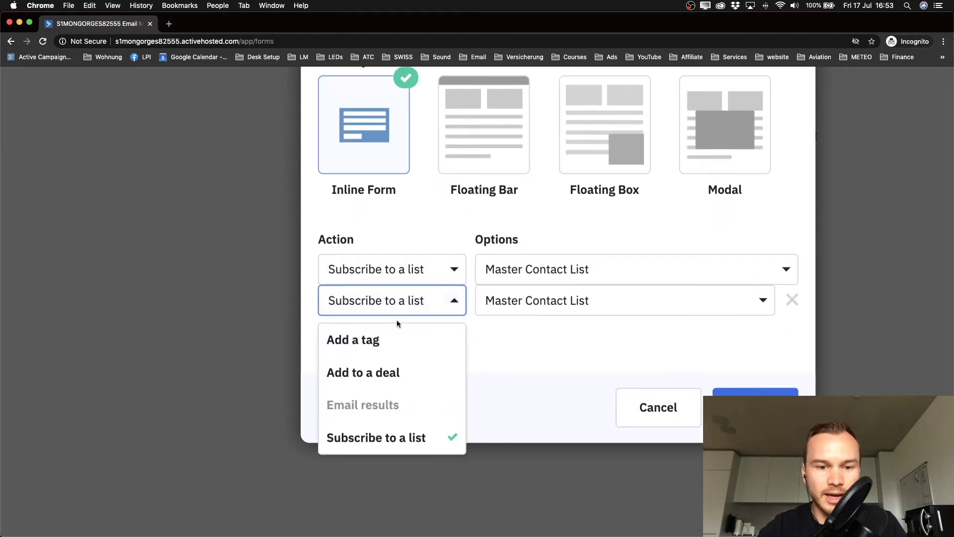
left_click(379, 341)
left_click(534, 304)
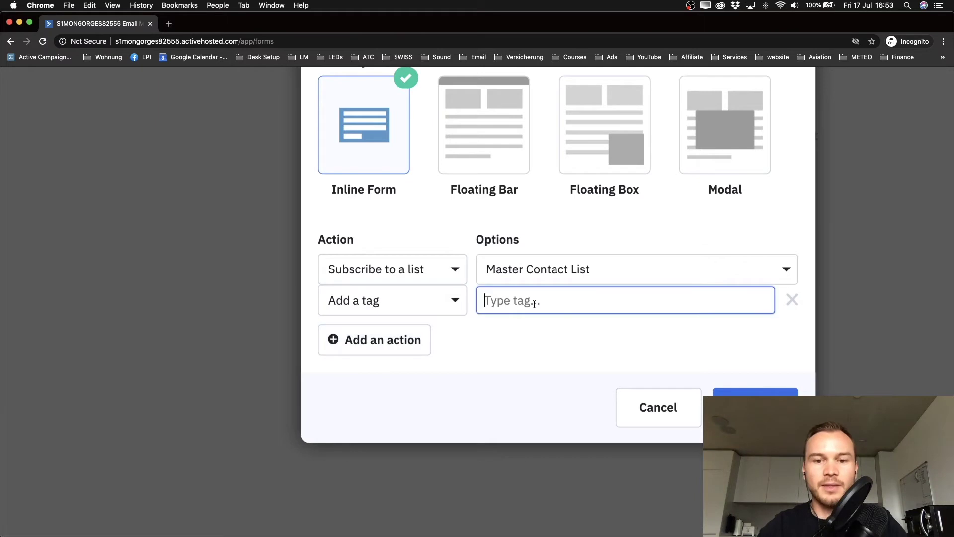
type("lead magnet:")
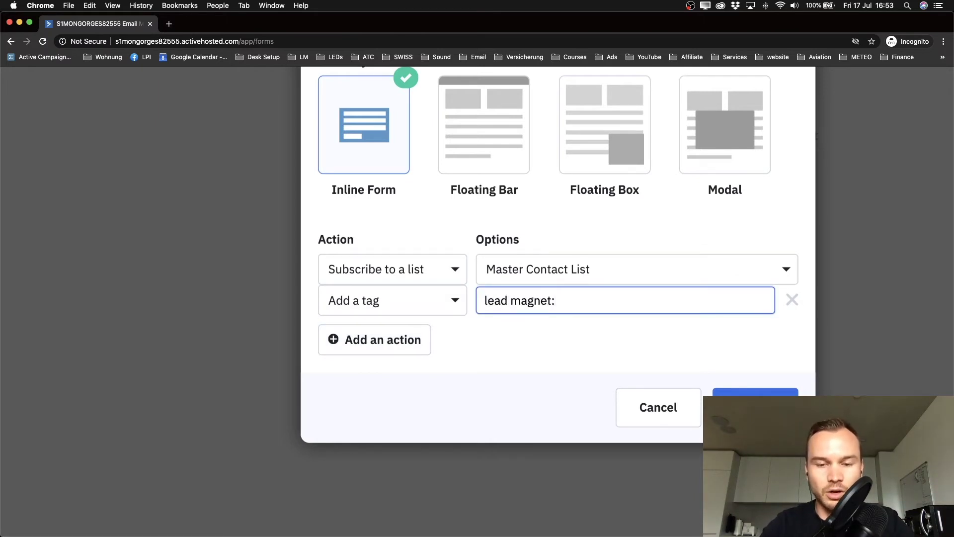
type(" youtube checklist")
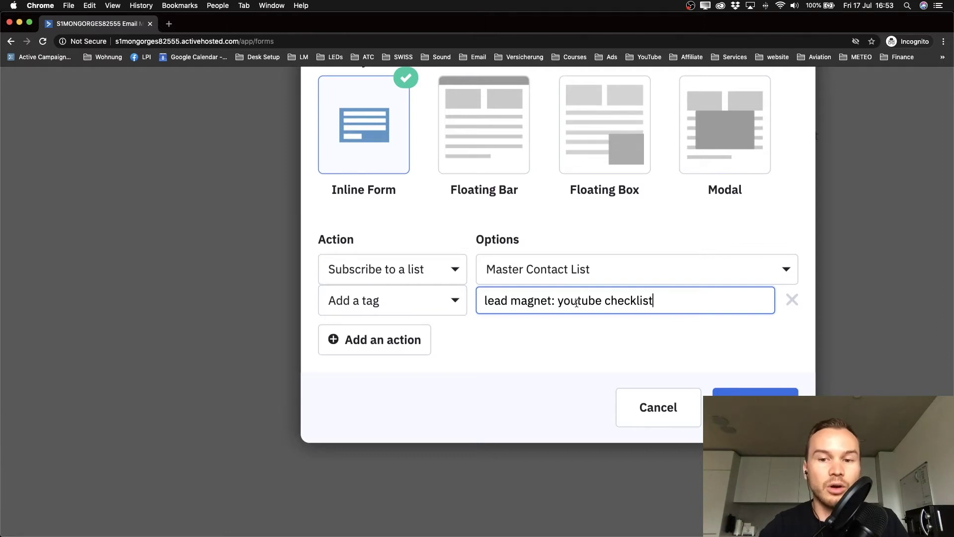
scroll(576, 303, "up", 2)
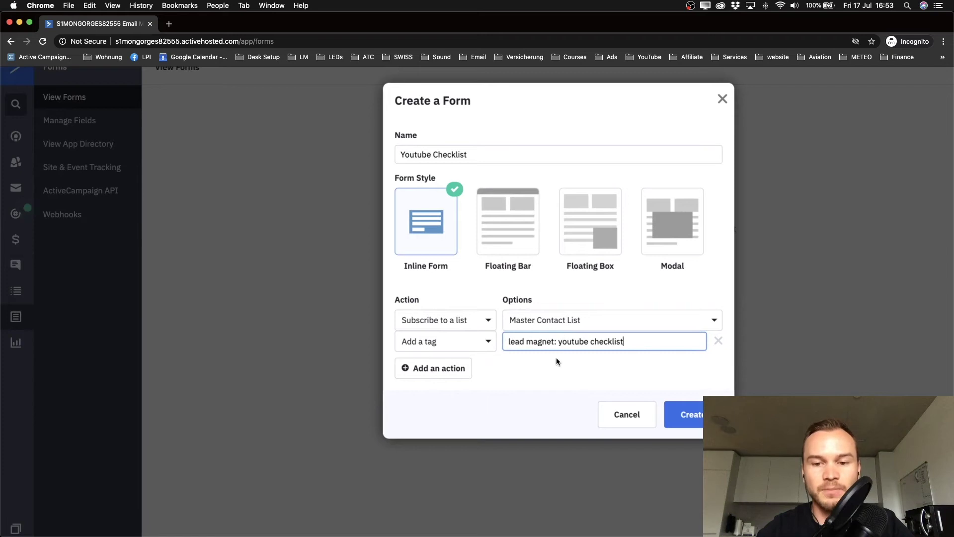
left_click(554, 367)
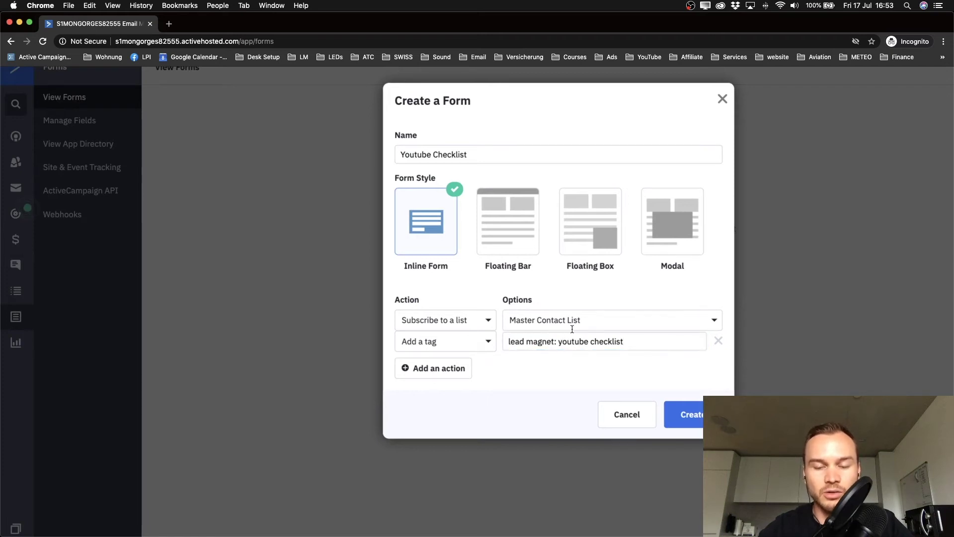
left_click(690, 412)
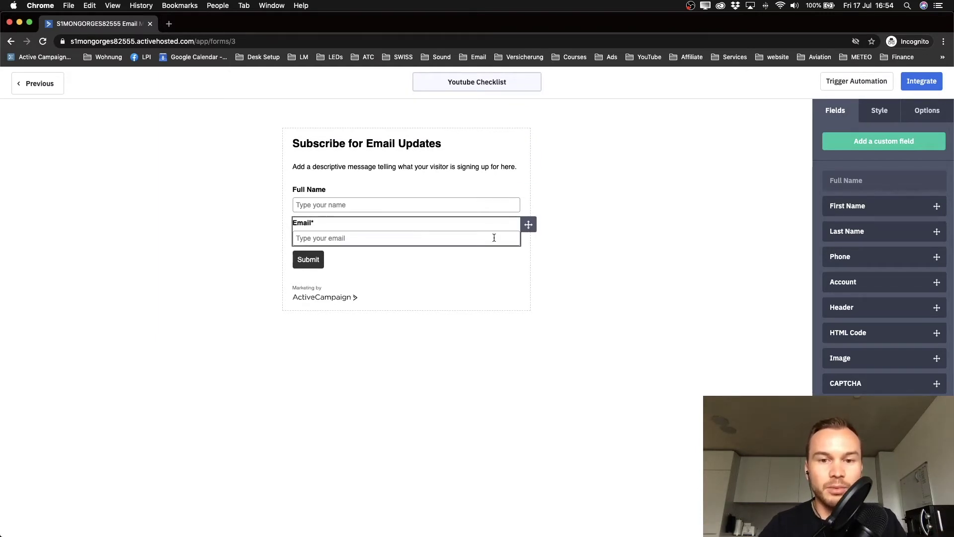
Step: Review the form's fields and its submit options, and preview the thank-you message
scroll(494, 237, "up", 5)
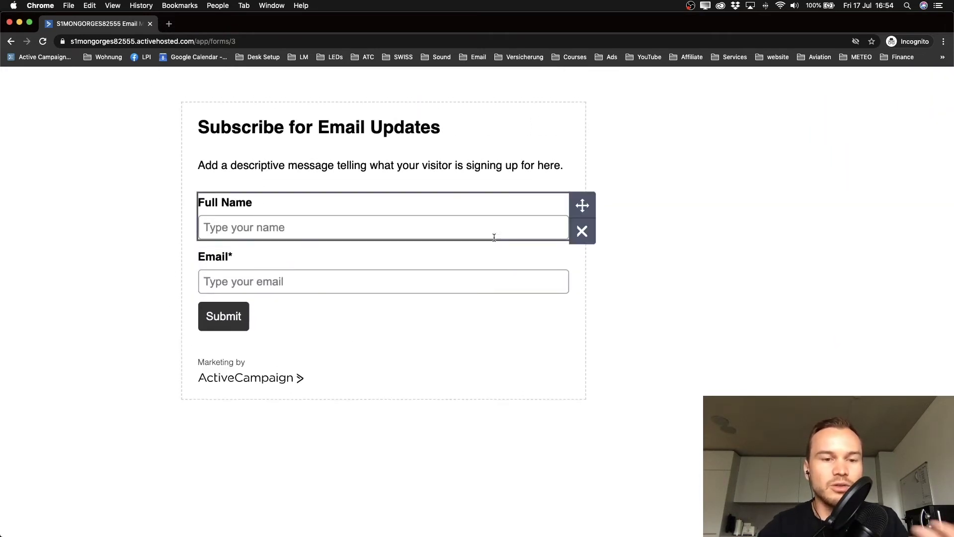
scroll(494, 238, "down", 5)
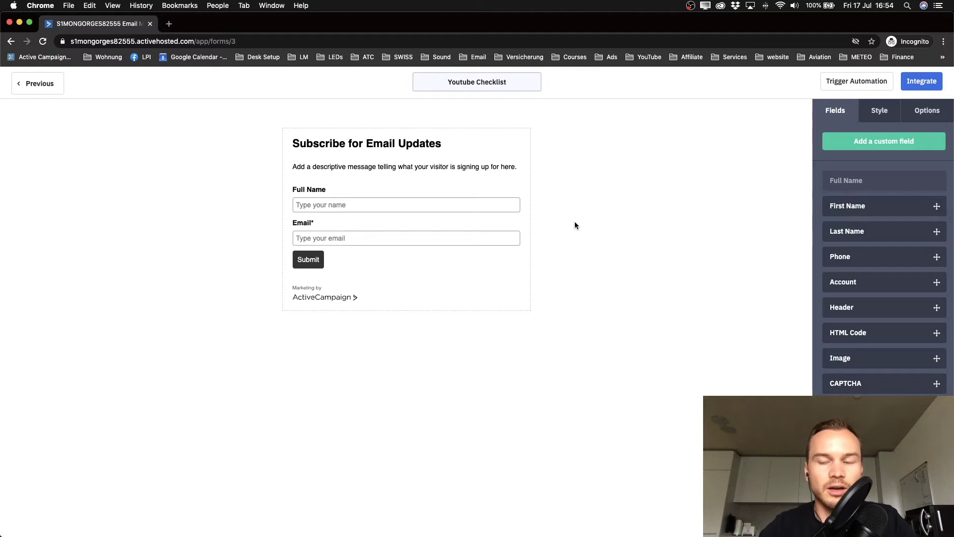
left_click(928, 114)
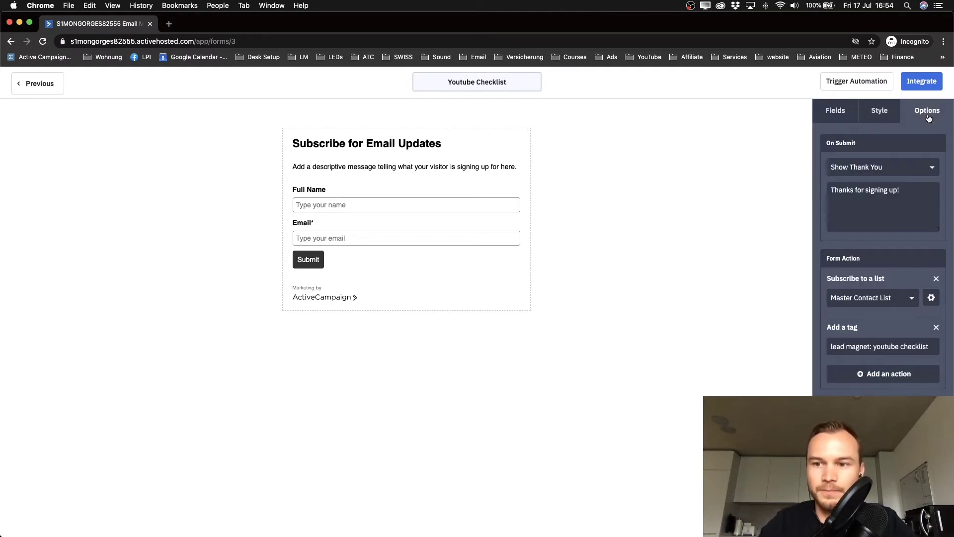
scroll(897, 174, "up", 5)
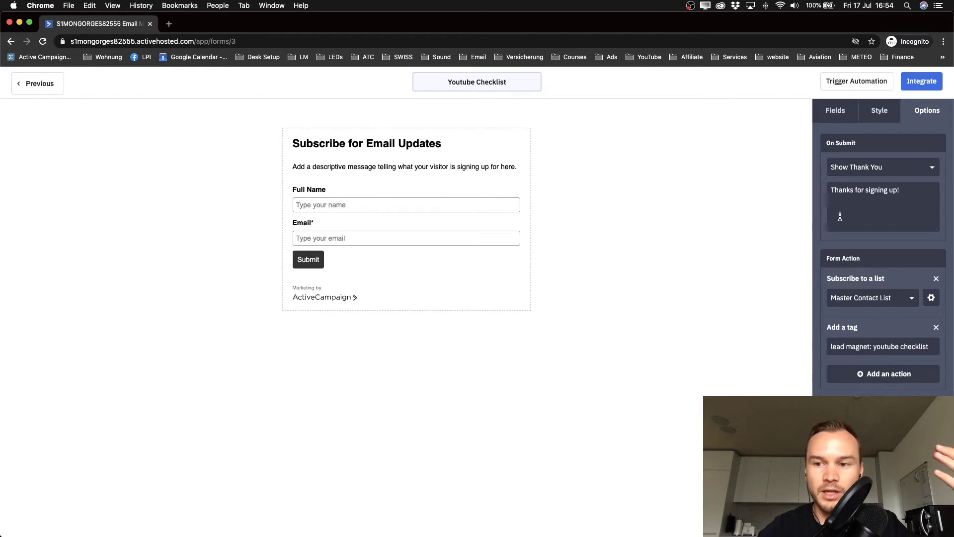
left_click(856, 203)
key("super+equal")
key("super+equal")
key("super+equal")
key("super+equal")
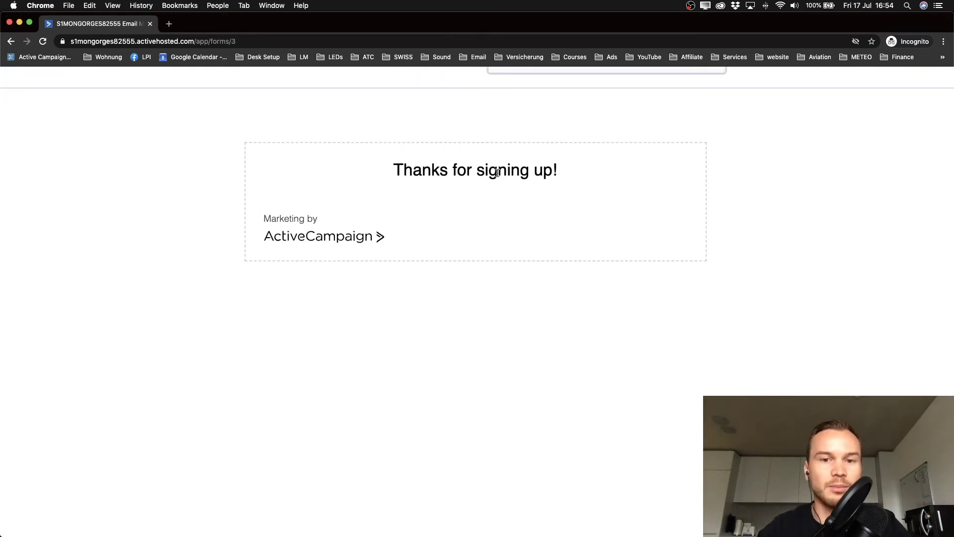
key("super+minus")
key("super+minus")
key("super+minus")
key("super+minus")
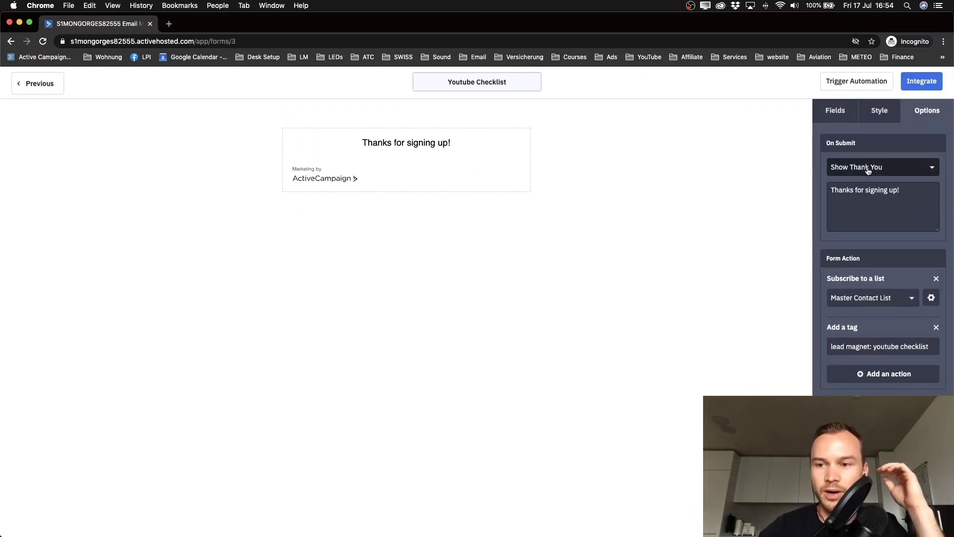
Step: Try the Open URL option for the form's On Submit behaviour and return it to Show Thank You
key("super+equal")
key("super+equal")
key("super+equal")
left_click(807, 174)
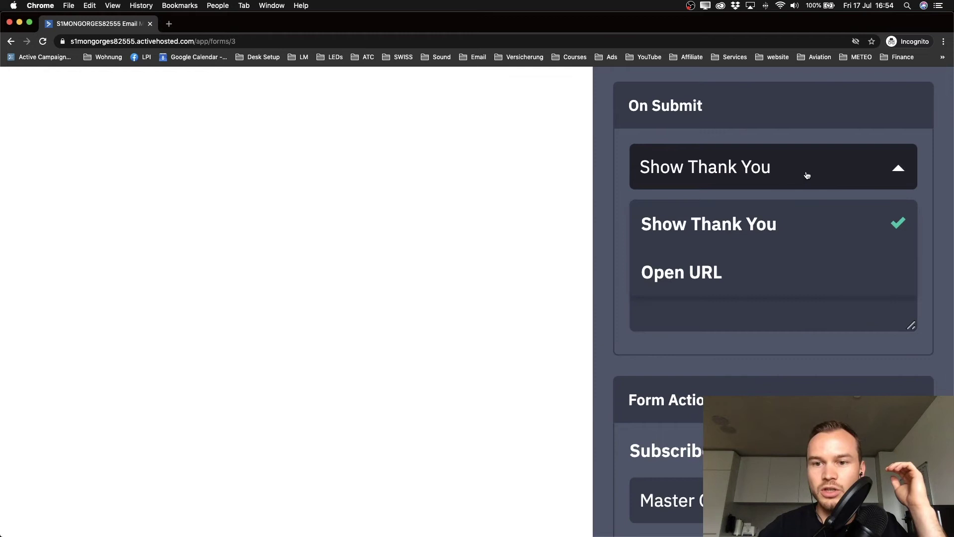
left_click(670, 266)
left_click(722, 169)
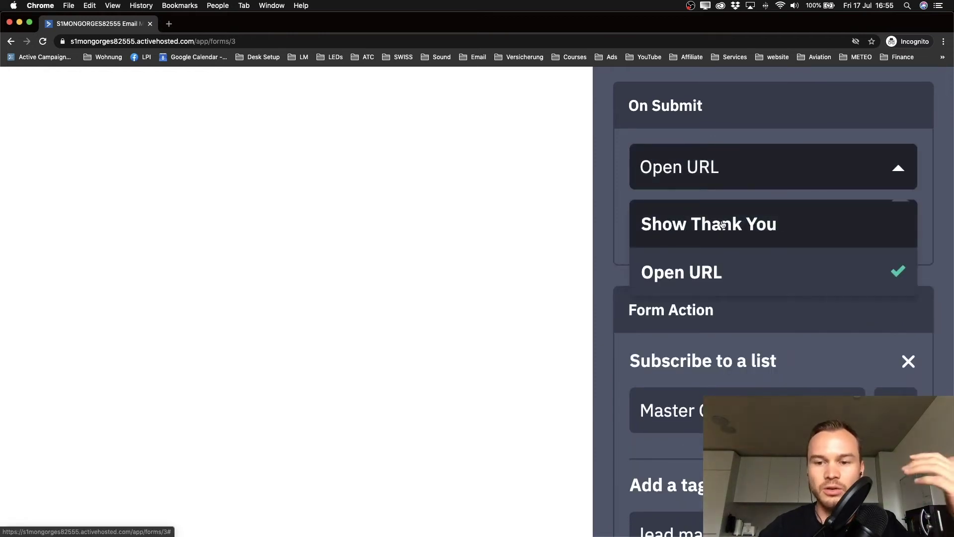
left_click(685, 273)
left_click(682, 227)
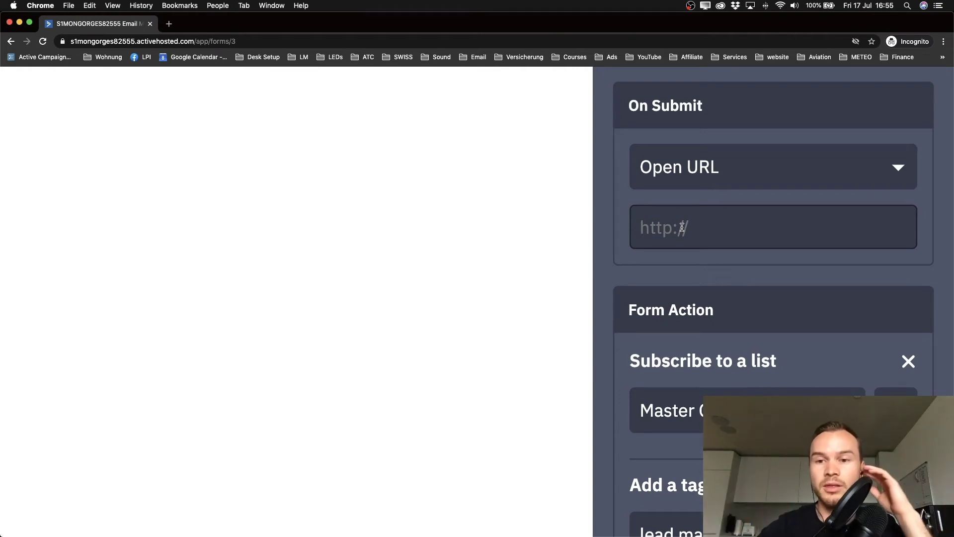
left_click(684, 179)
left_click(684, 214)
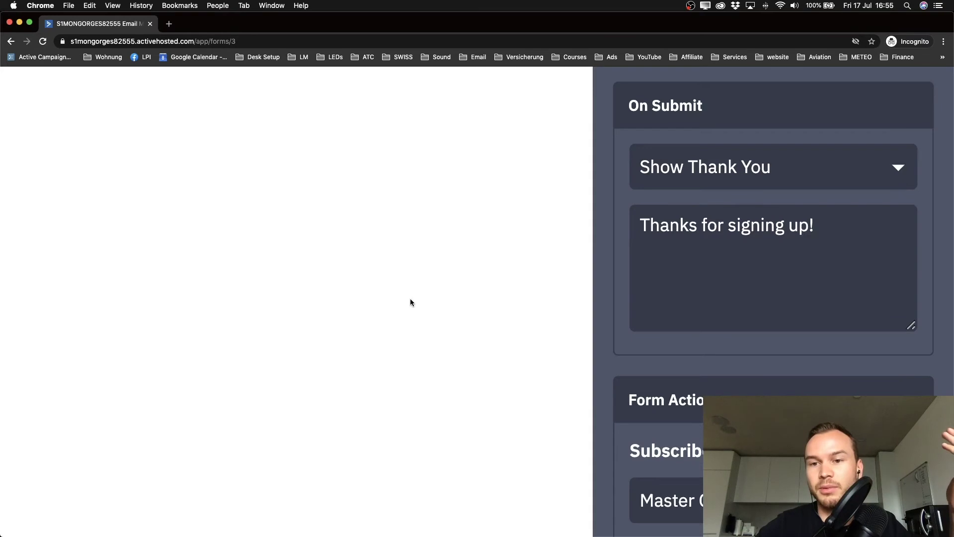
Step: Extend the thank-you message with "Check your inbox for the youtube checklist."
key("super+0")
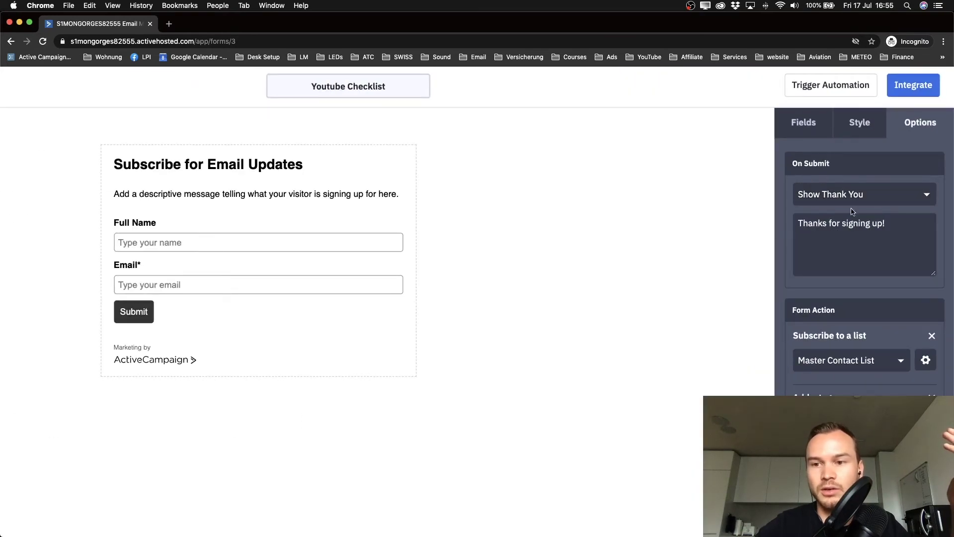
left_click(845, 222)
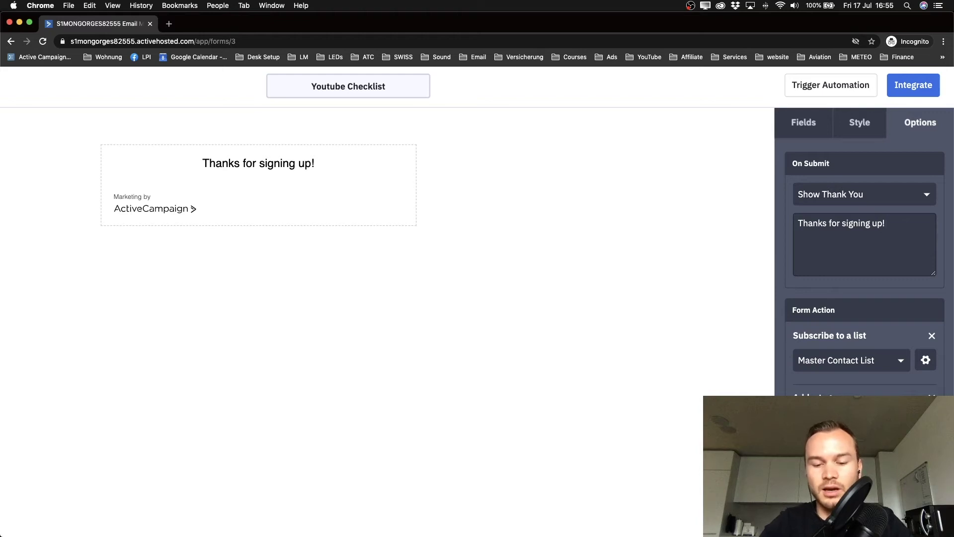
type("Check you")
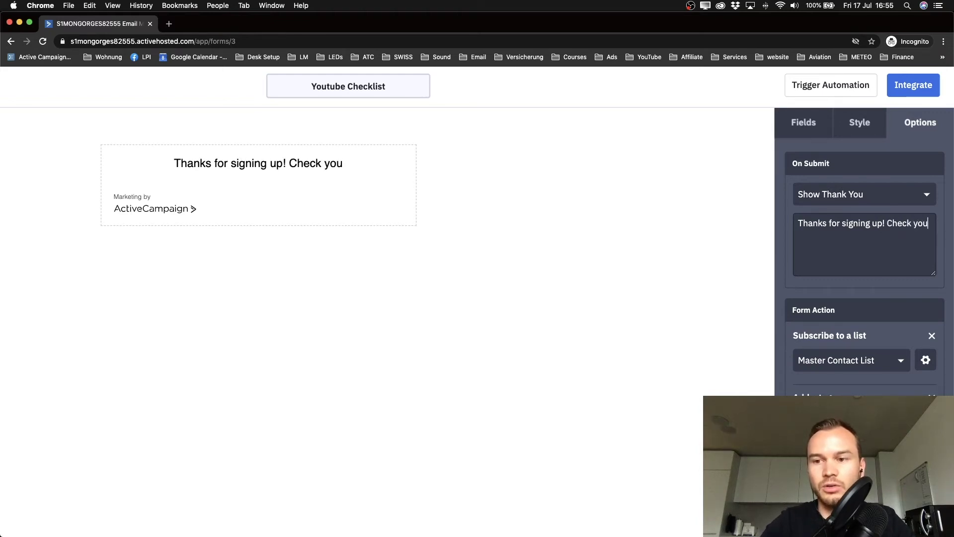
type("r inbox fo")
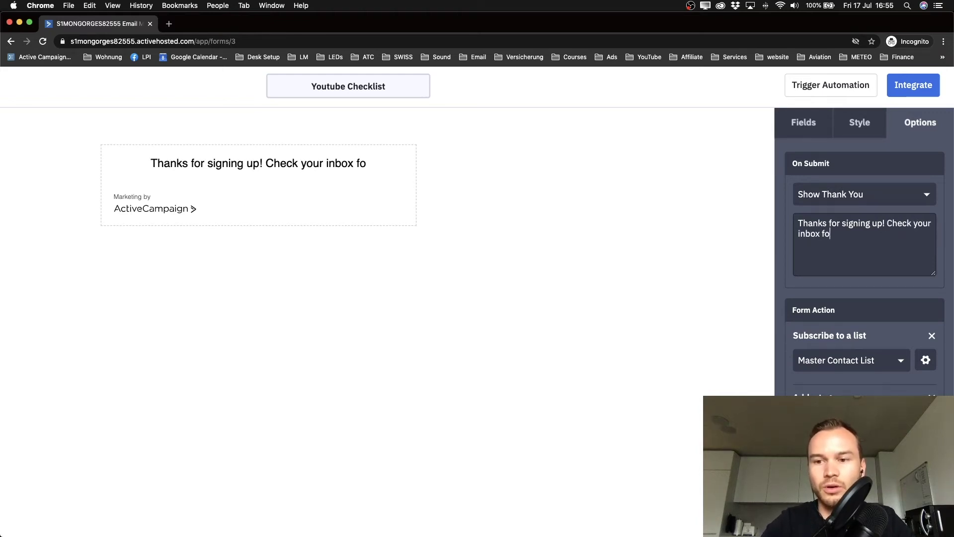
type("r the youtube checklist.")
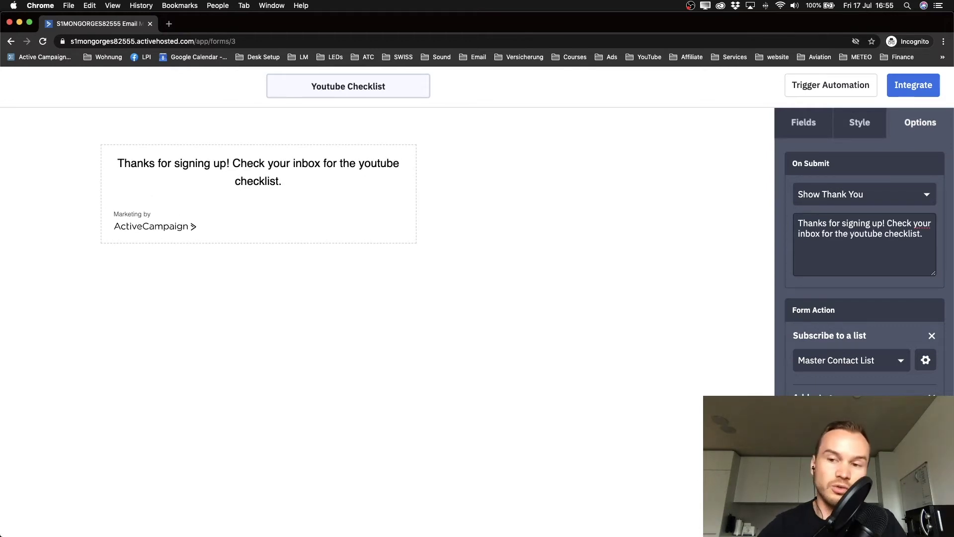
Step: Set the form's On Submit behaviour to Open URL
left_click(865, 193)
left_click(845, 245)
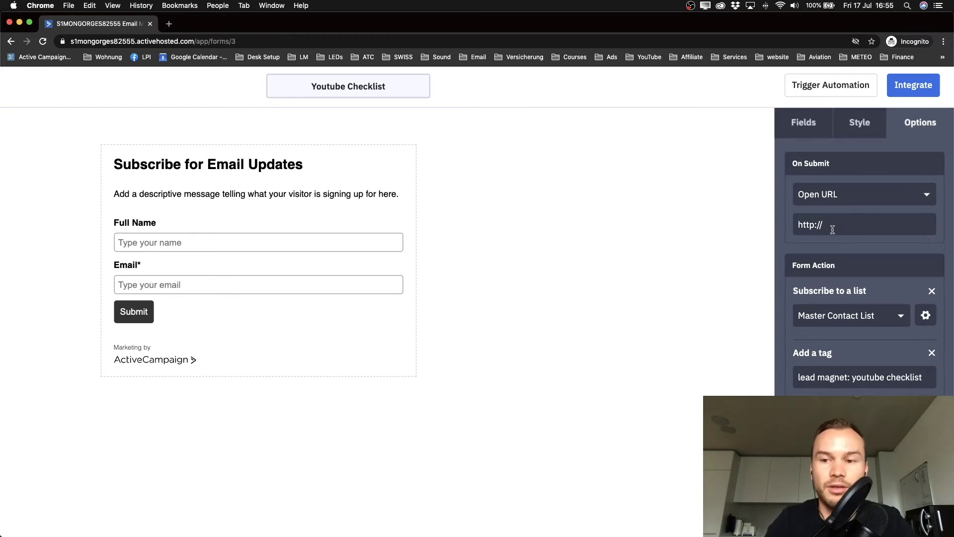
key("super+minus")
scroll(833, 230, "up", 5)
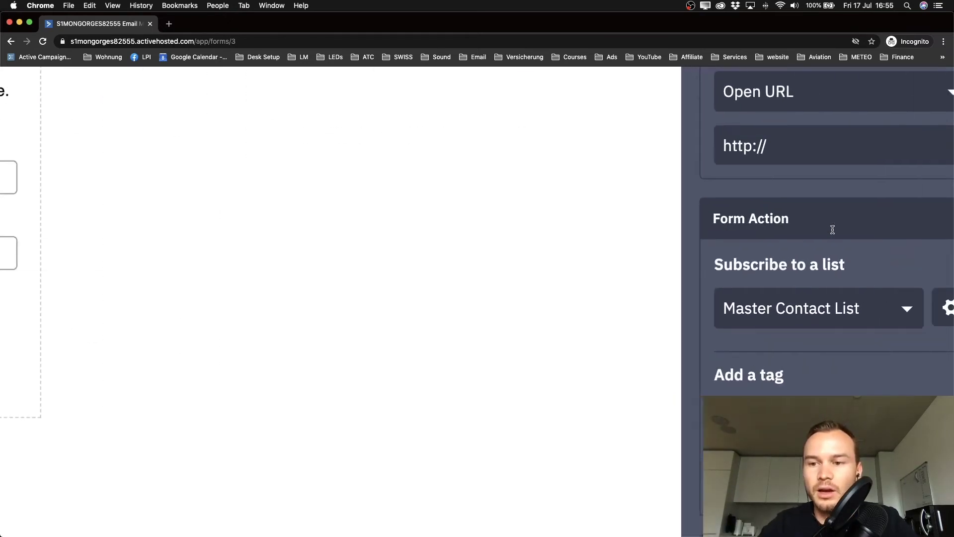
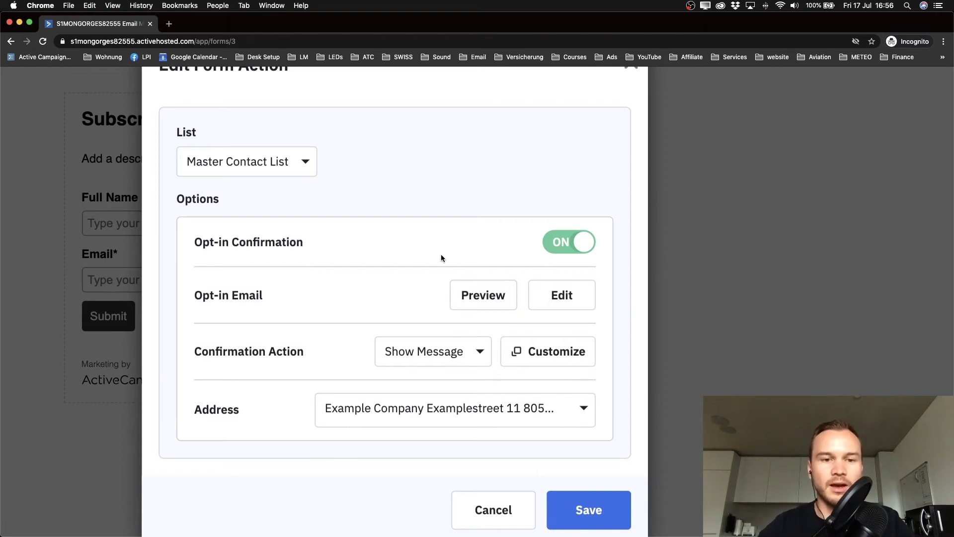
Step: Review the Master Contact List opt-in settings and open the preview of the opt-in email
key("super+minus")
key("super+minus")
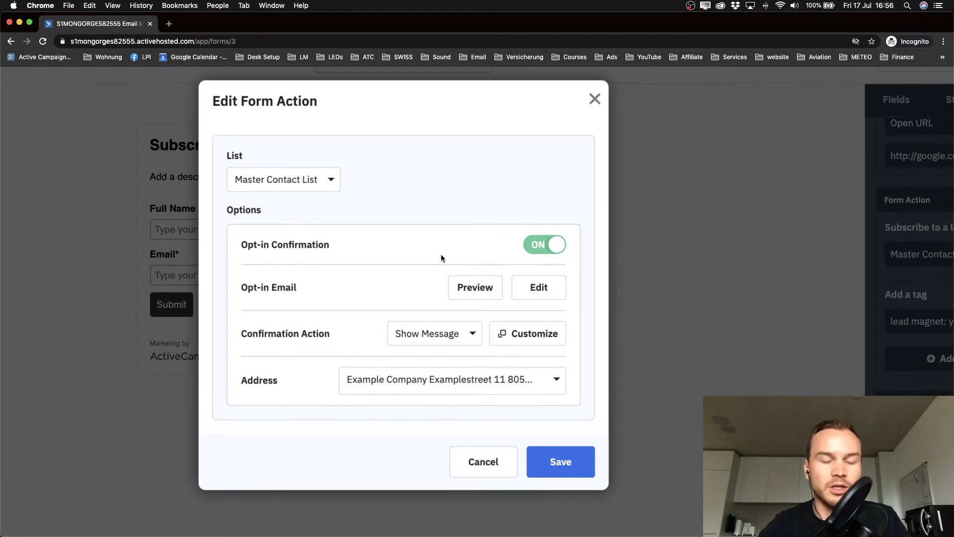
key("super+0")
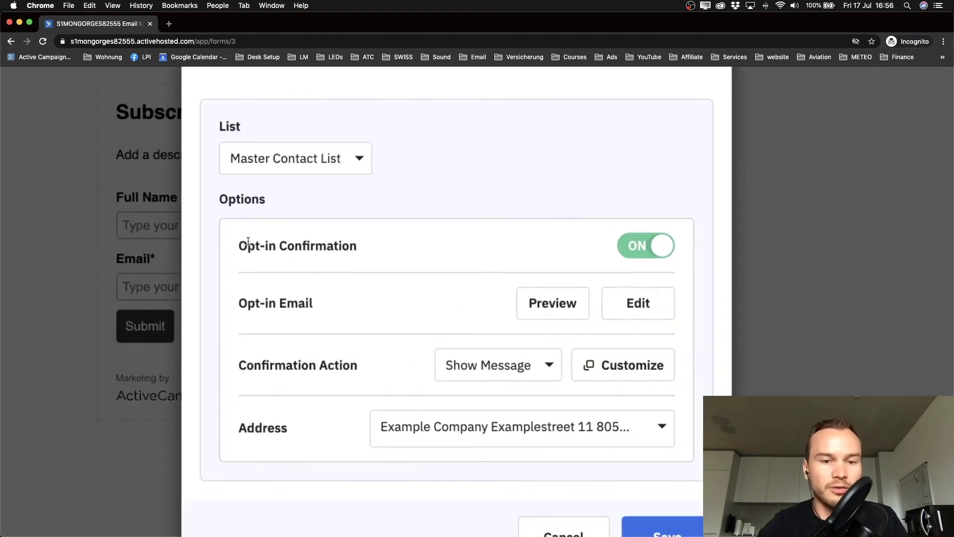
key("super+minus")
key("super+minus")
key("super+minus")
key("super+minus")
key("super+plus")
key("super+plus")
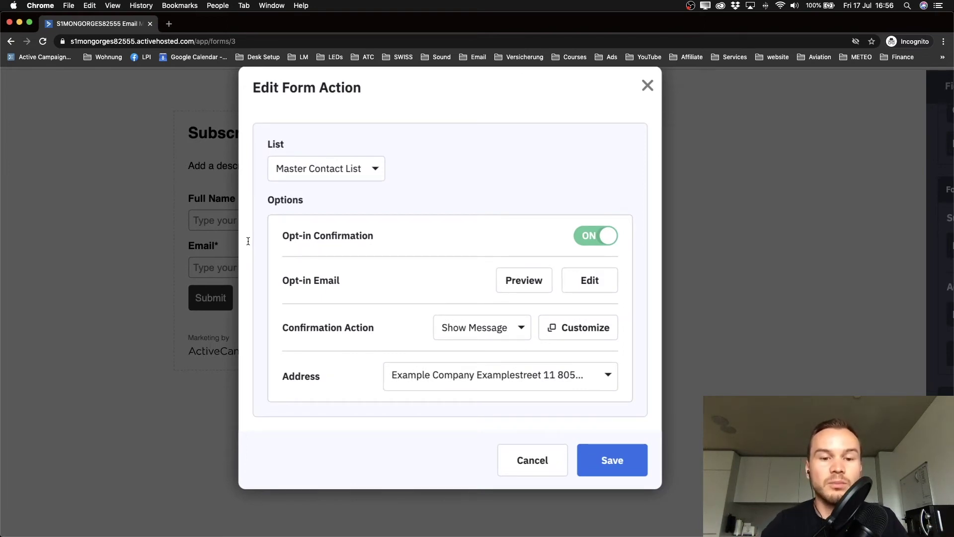
left_click(510, 277)
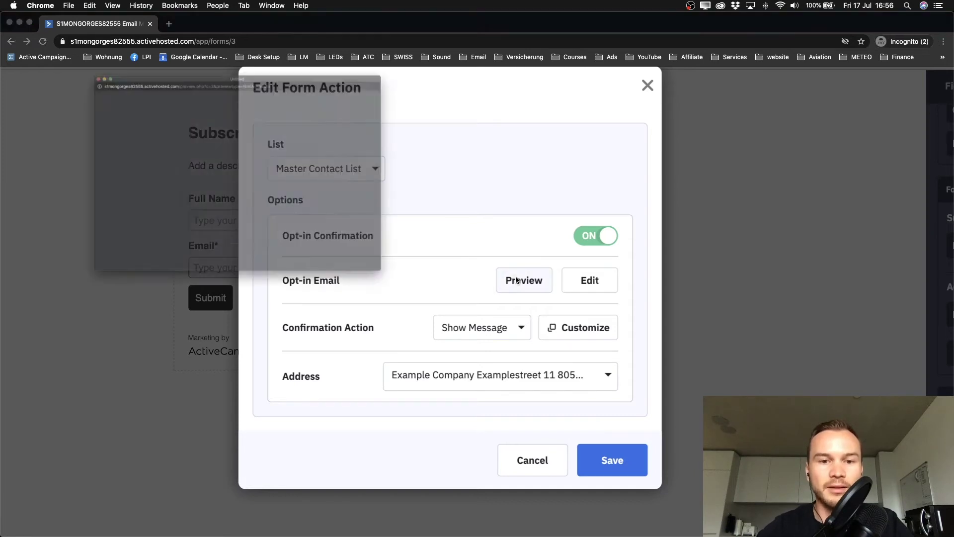
Step: Enlarge the opt-in email preview, read through the confirmation message and close the preview
left_click_drag(473, 330, 580, 387)
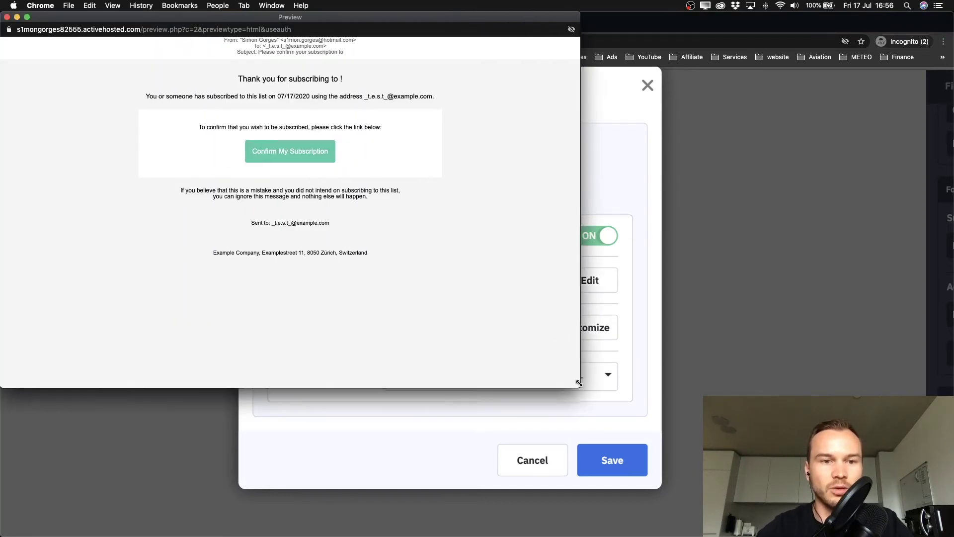
scroll(298, 194, "up", 1)
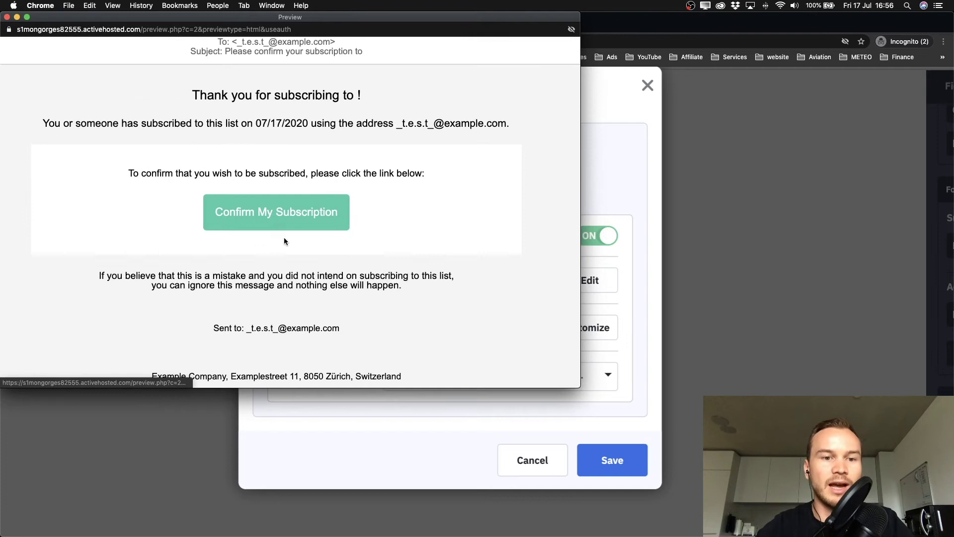
scroll(277, 224, "left", 5)
scroll(277, 223, "up", 1)
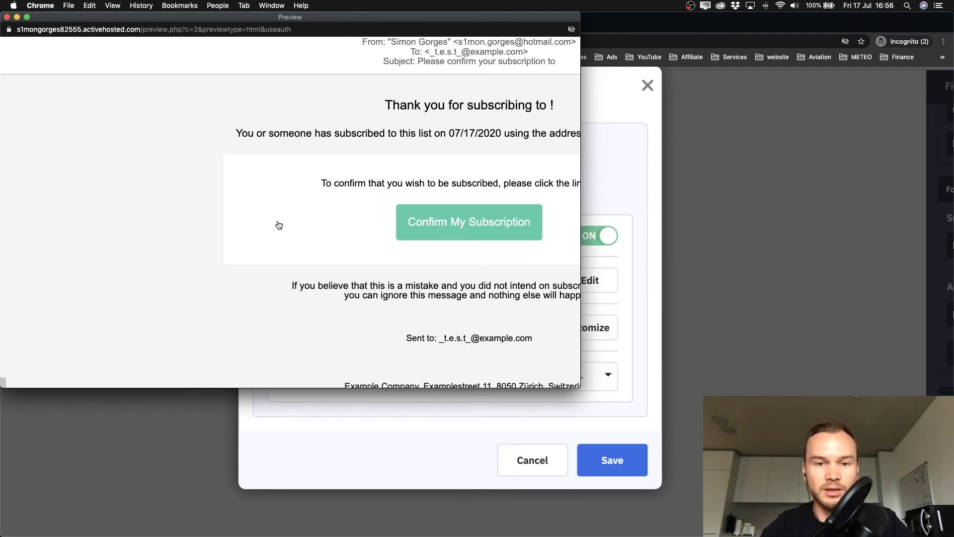
scroll(366, 245, "right", 3)
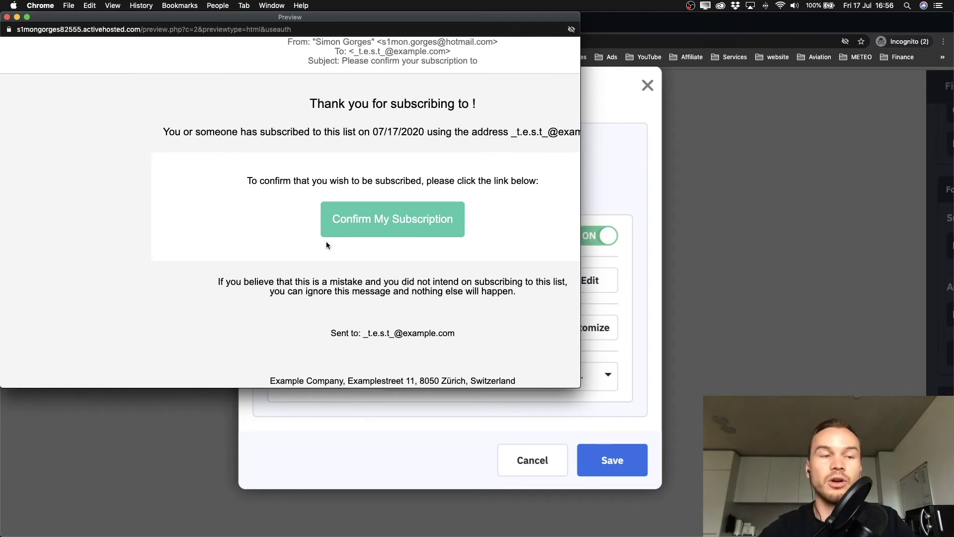
left_click(7, 18)
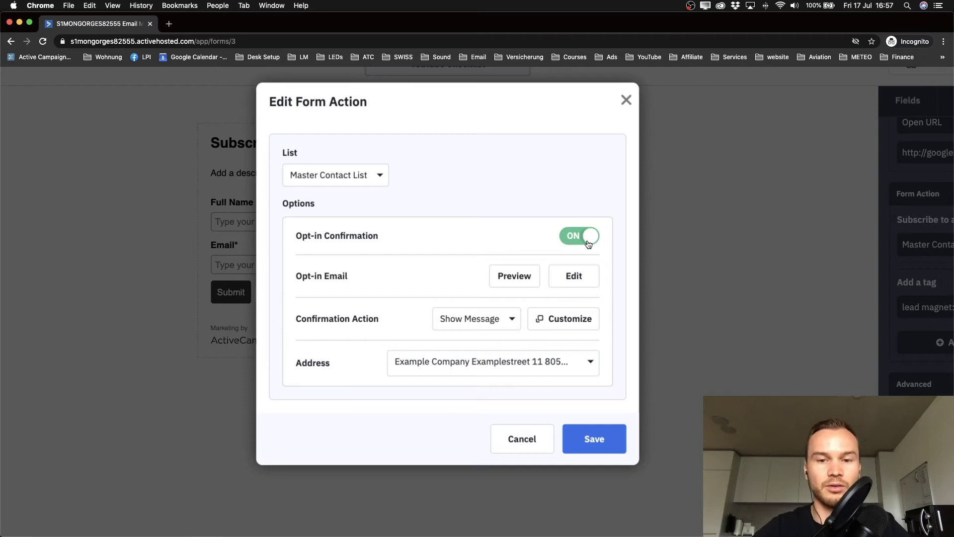
Step: Turn off opt-in confirmation for the Master Contact List and save the form action
left_click(588, 243)
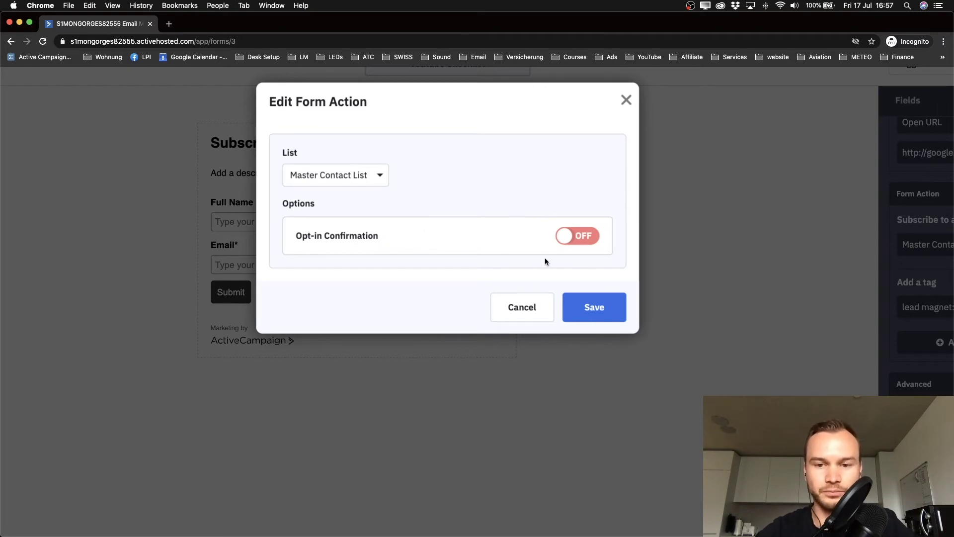
left_click(584, 310)
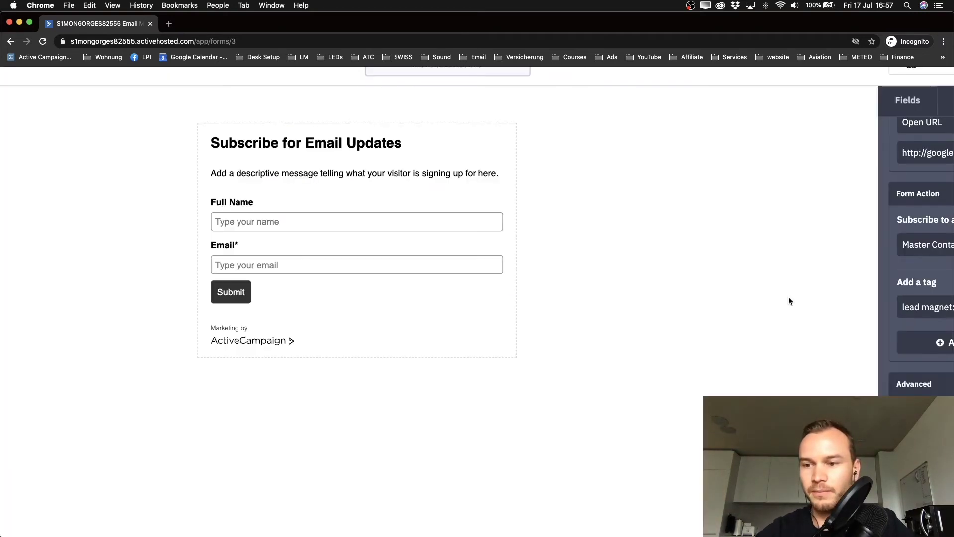
Step: Review the form's list subscription and its "lead magnet: youtube checklist" tag action
scroll(825, 249, "down", 4)
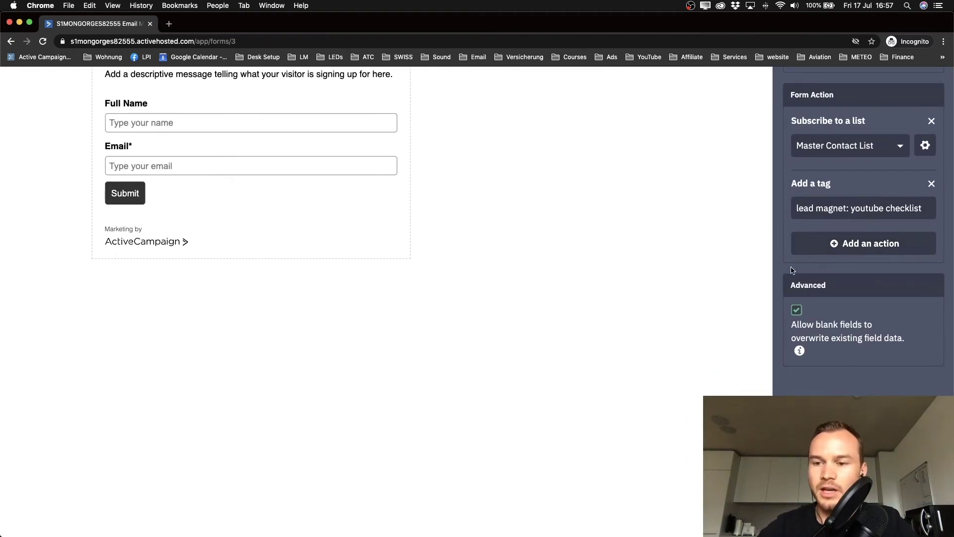
scroll(830, 247, "up", 3)
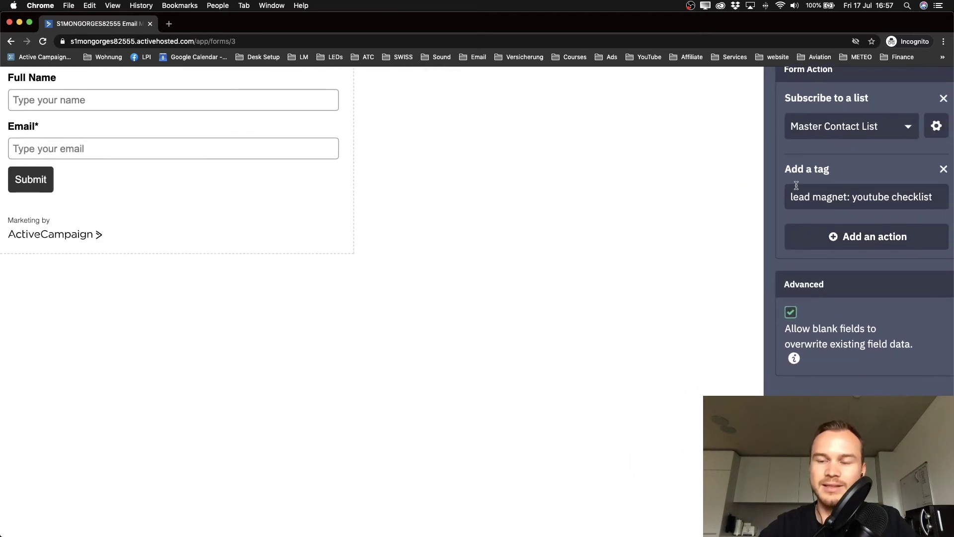
left_click_drag(790, 197, 937, 199)
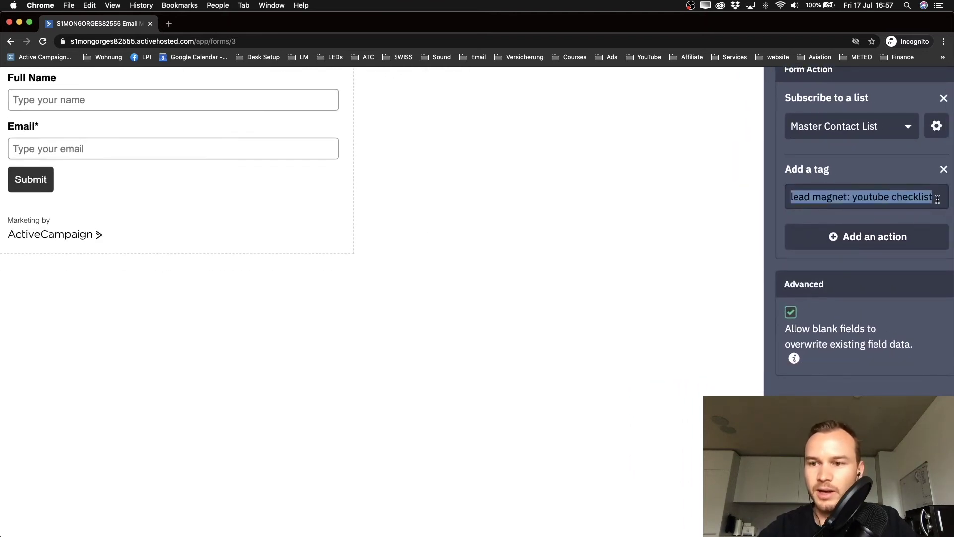
left_click(859, 199)
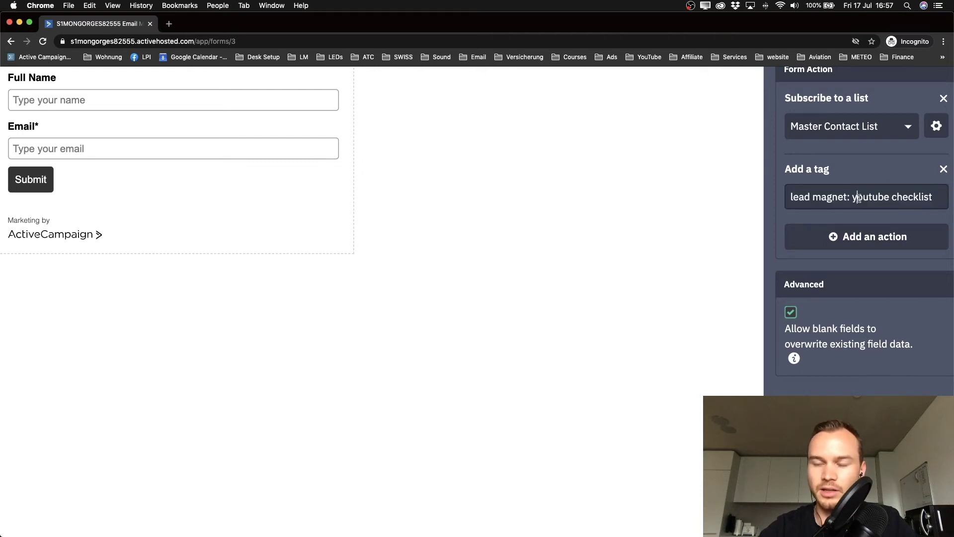
scroll(850, 214, "down", 3)
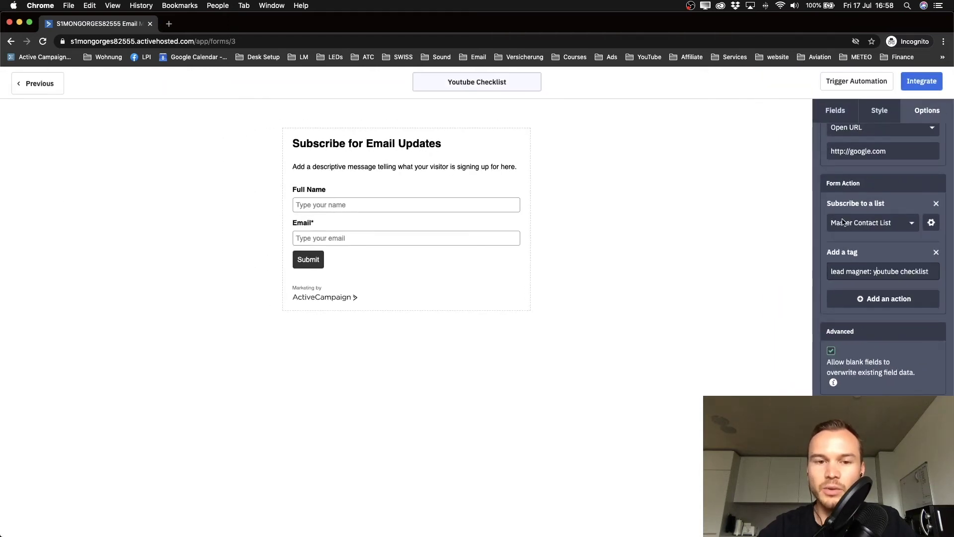
scroll(426, 207, "up", 3)
scroll(277, 281, "down", 3)
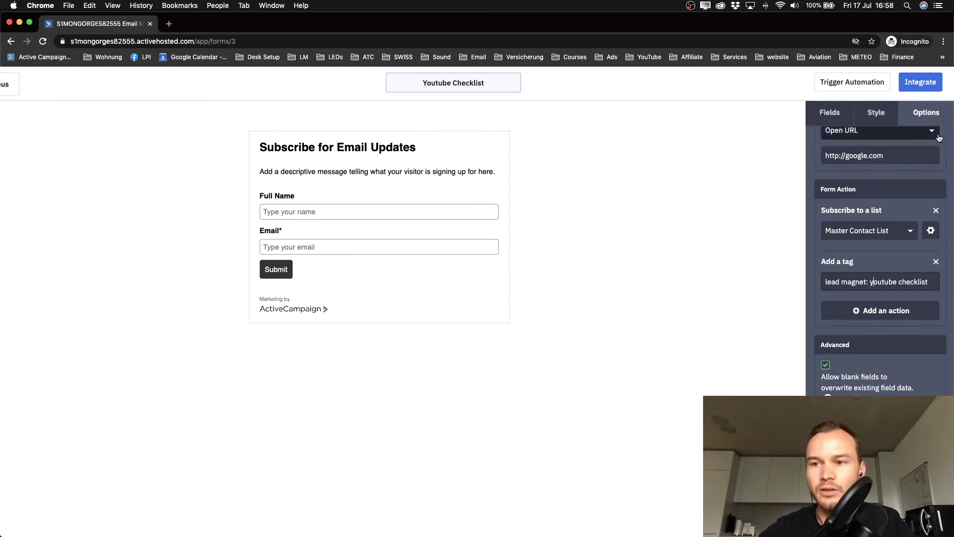
Step: Try adding a Phone field to the form between the Email field and the Submit button
left_click(883, 108)
left_click(819, 115)
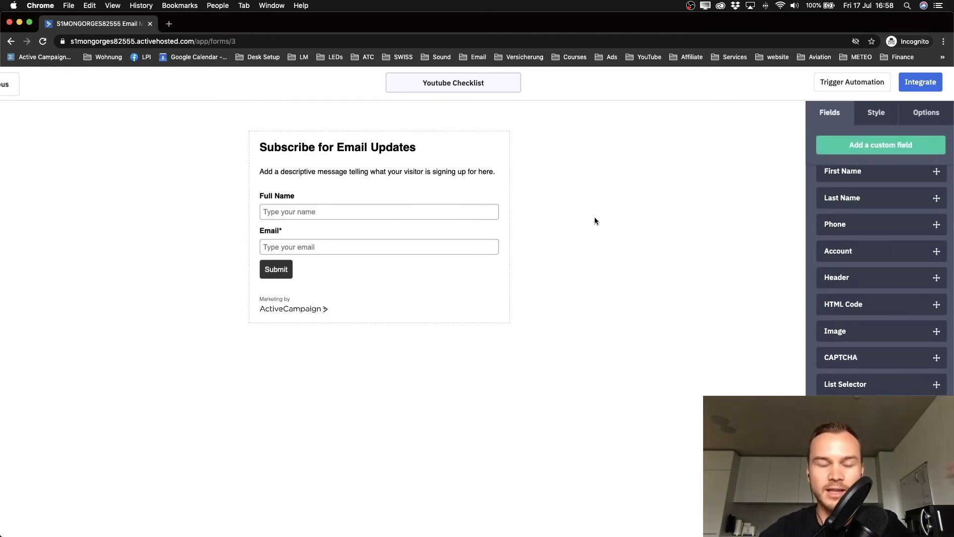
scroll(865, 220, "up", 2)
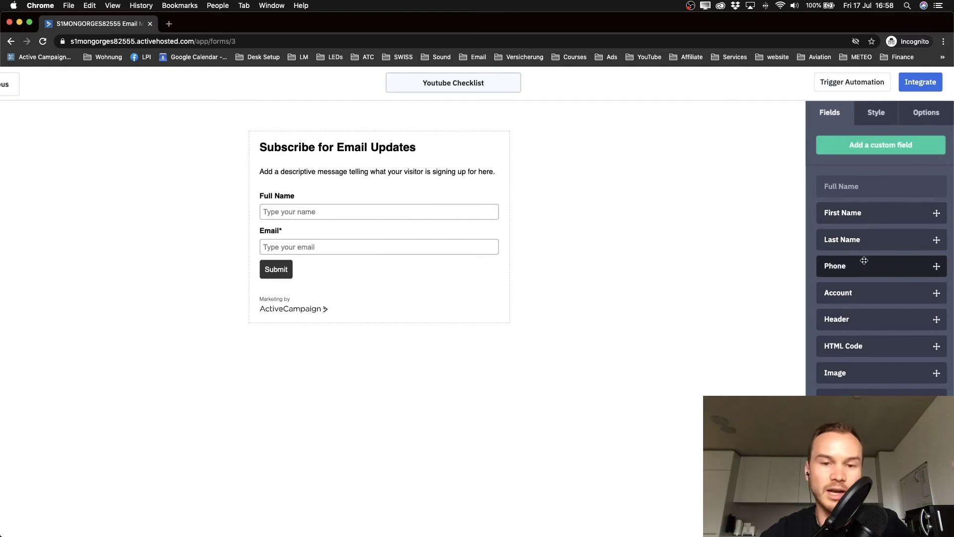
scroll(864, 260, "up", 5)
left_click_drag(882, 247, 191, 247)
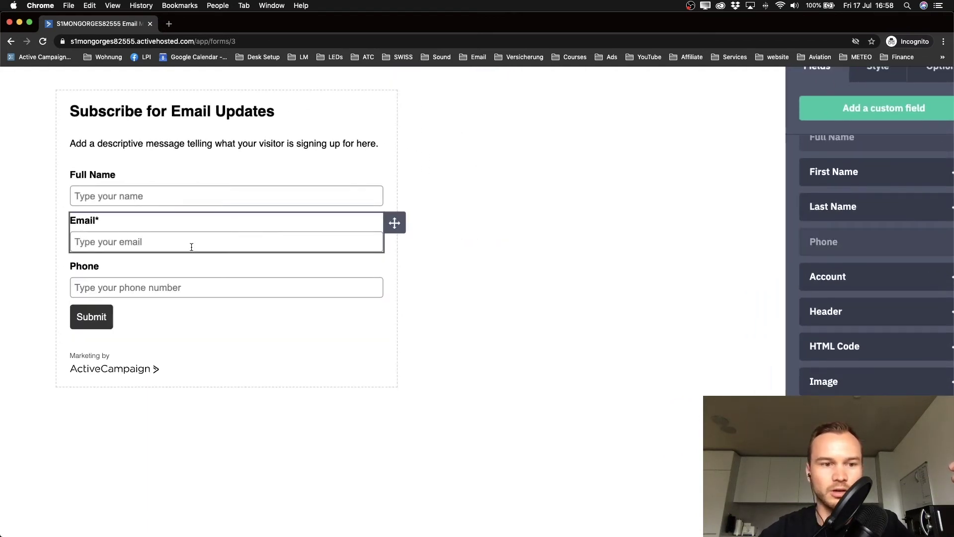
scroll(193, 285, "down", 5)
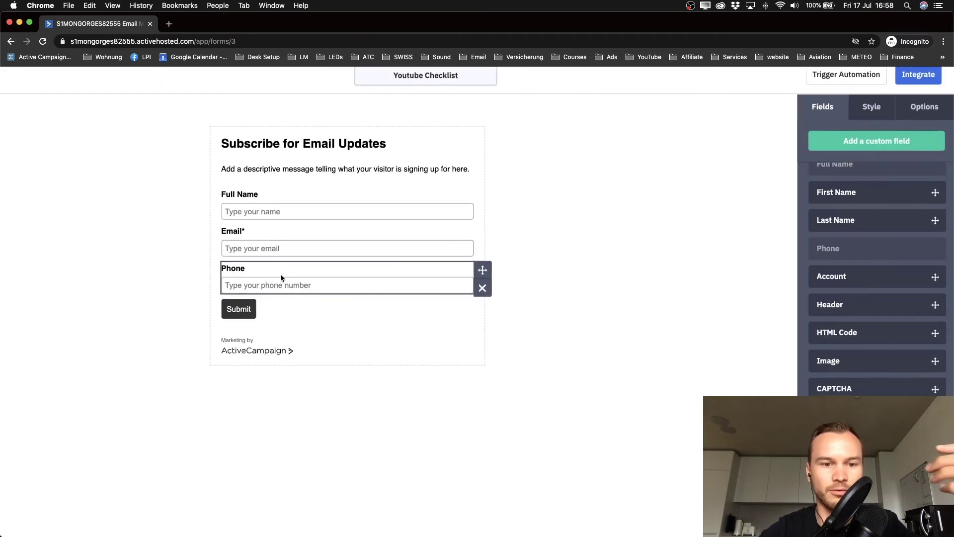
Step: Remove the Phone field from the form and confirm its removal
left_click(482, 288)
left_click(542, 175)
scroll(294, 324, "down", 1)
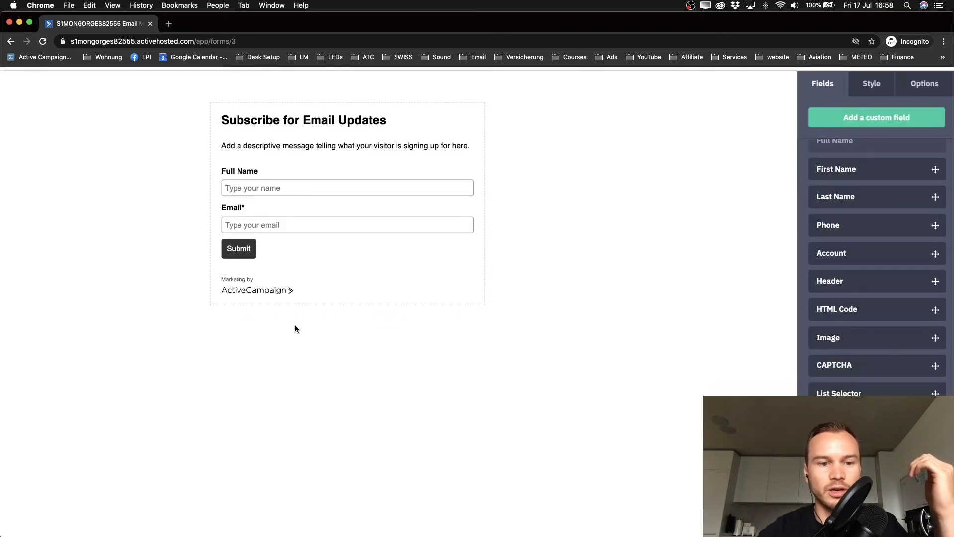
Step: Turn off the AC Branding at the foot of the form in its style settings
scroll(243, 268, "up", 5)
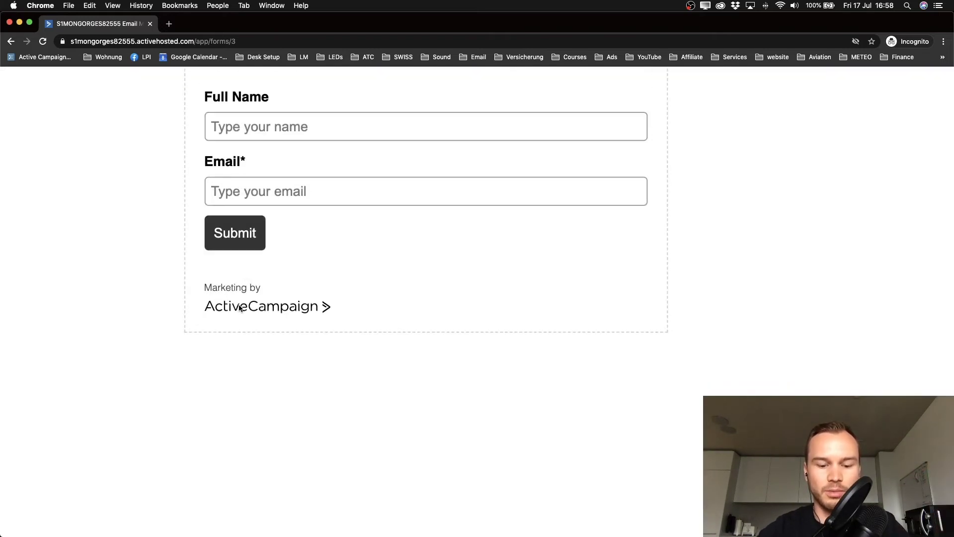
scroll(240, 308, "down", 5)
scroll(503, 303, "up", 1)
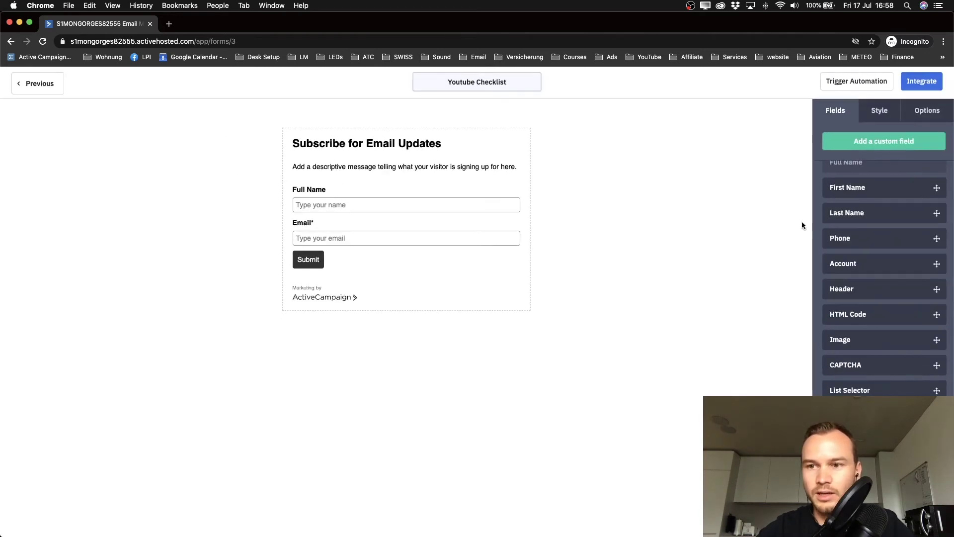
left_click(880, 113)
scroll(899, 275, "down", 5)
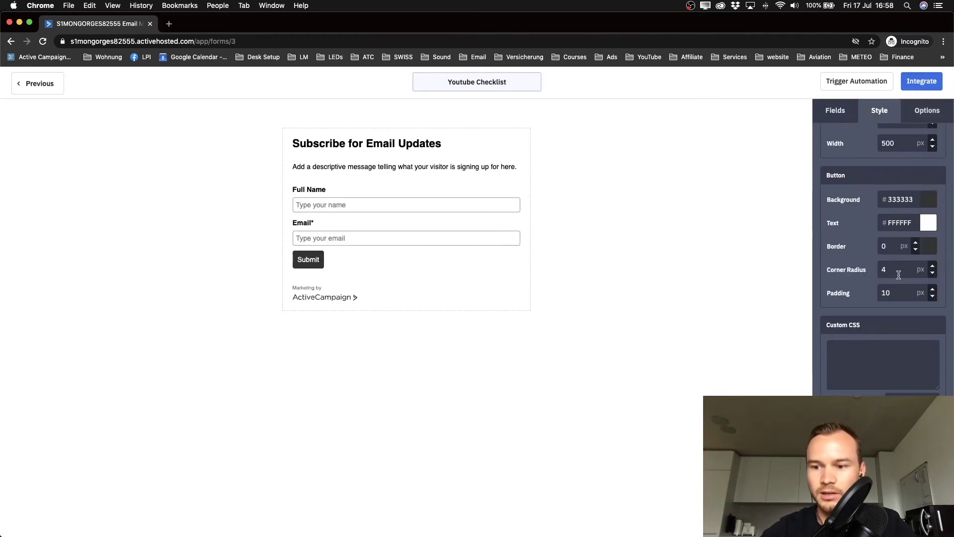
left_click_drag(953, 395, 697, 395)
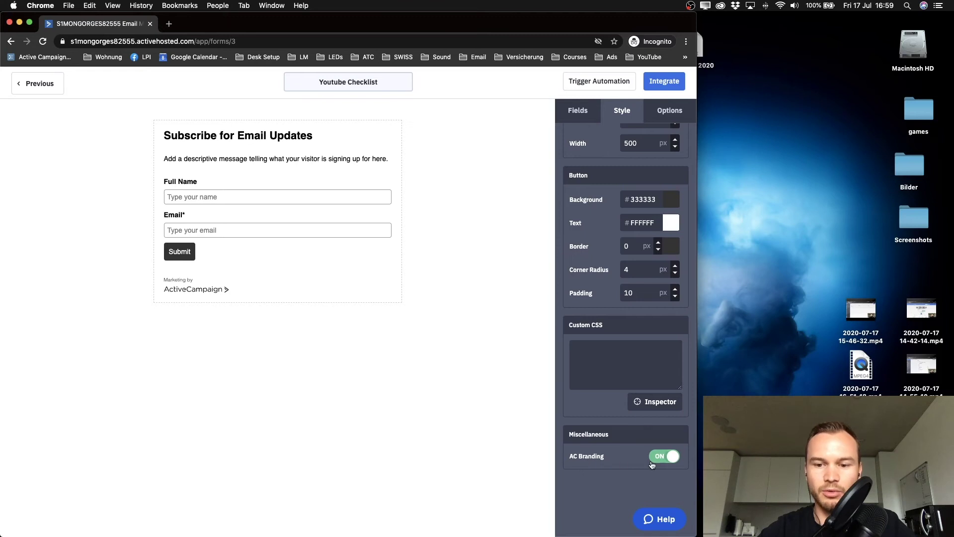
left_click(641, 453)
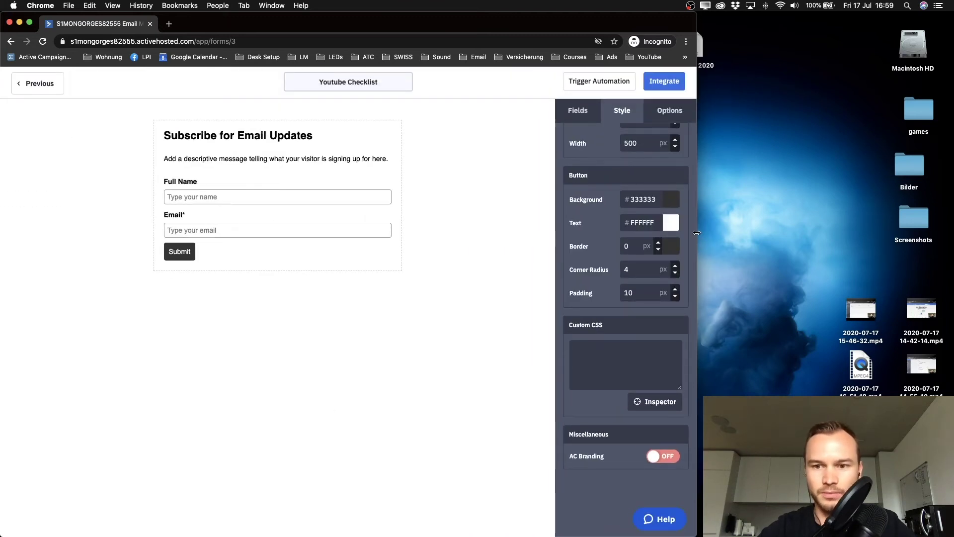
left_click_drag(706, 233, 953, 232)
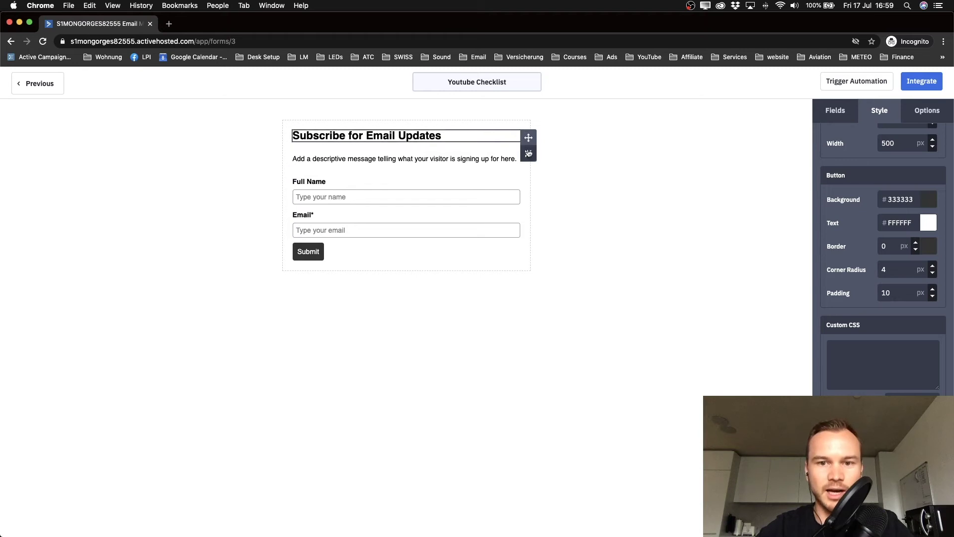
Step: Remove the "Subscribe for Email Updates" heading and the descriptive message from the form, confirming each removal
left_click(528, 153)
left_click(576, 173)
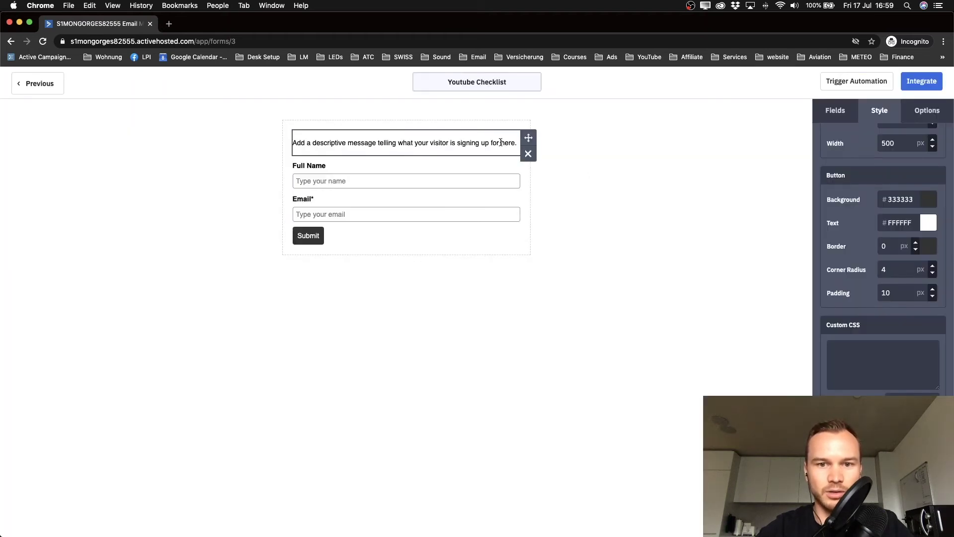
left_click(525, 151)
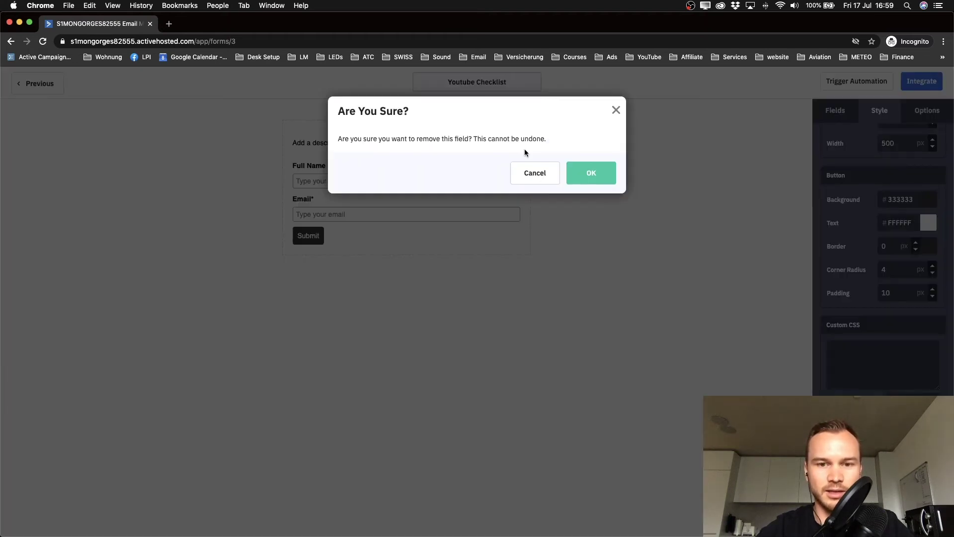
left_click(603, 173)
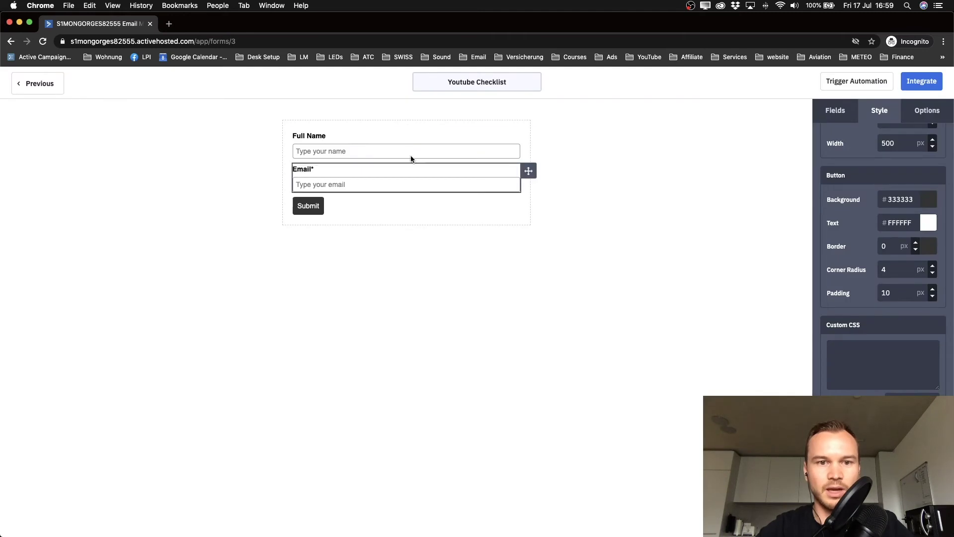
Step: Clear the Full Name field's header and set its default text to "Name"
left_click(344, 135)
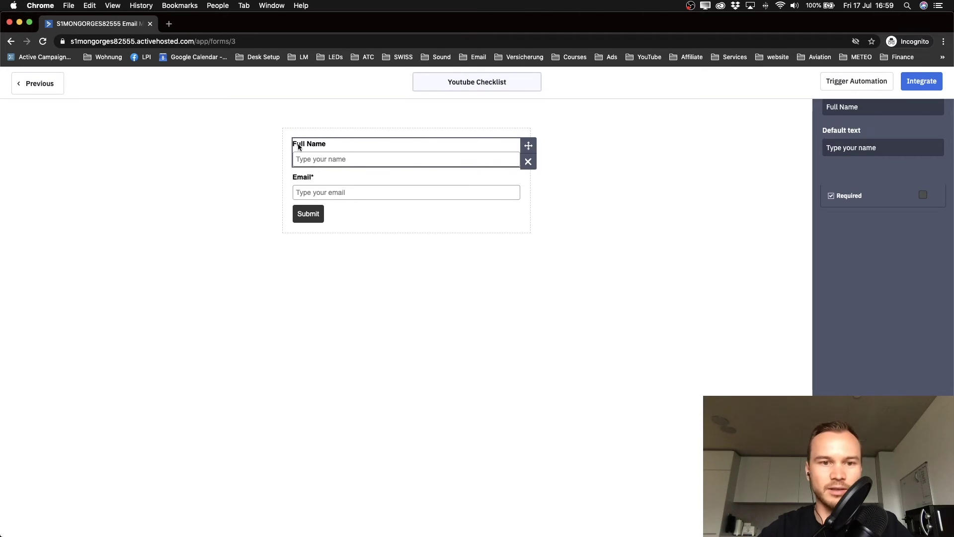
scroll(867, 141, "up", 2)
left_click(861, 147)
key("super+BackSpace")
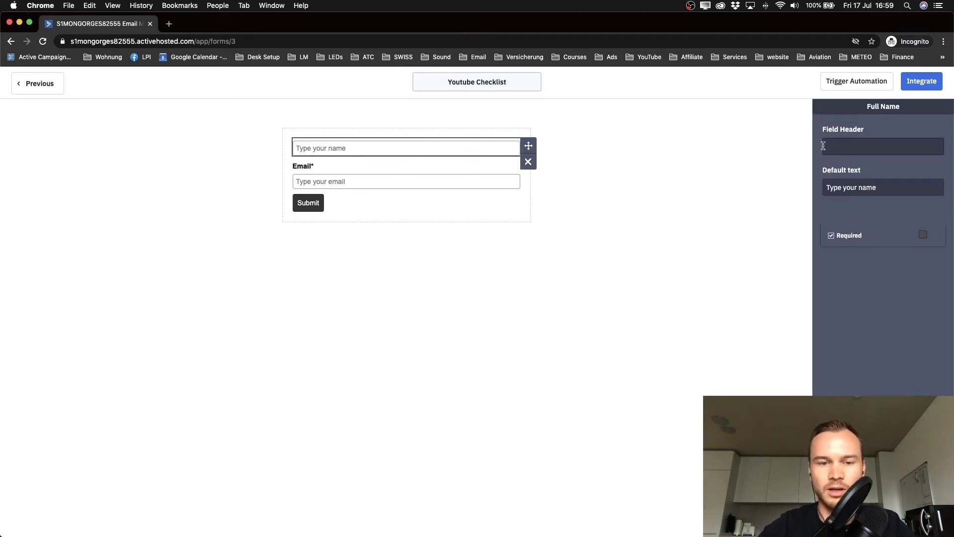
double_click(865, 188)
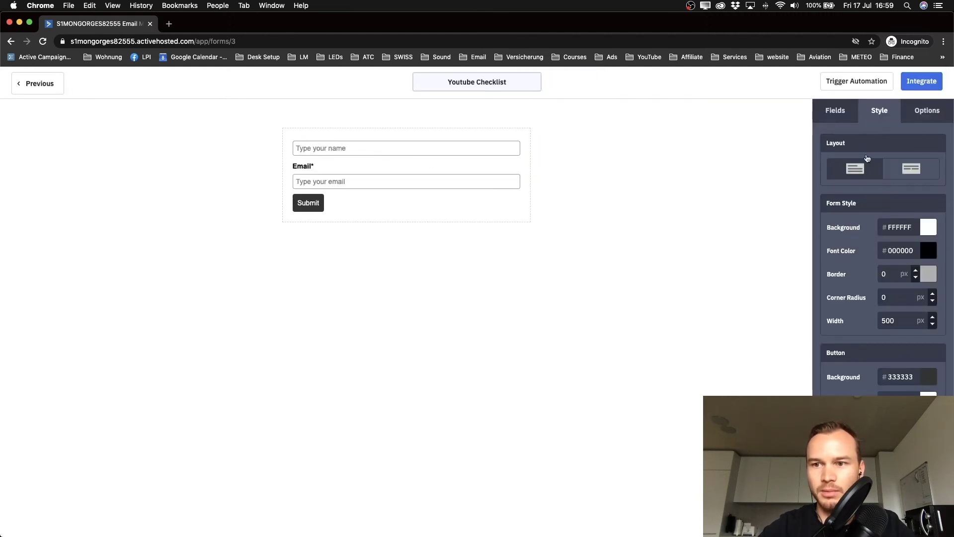
left_click(419, 143)
left_click_drag(828, 188, 897, 188)
type("Name")
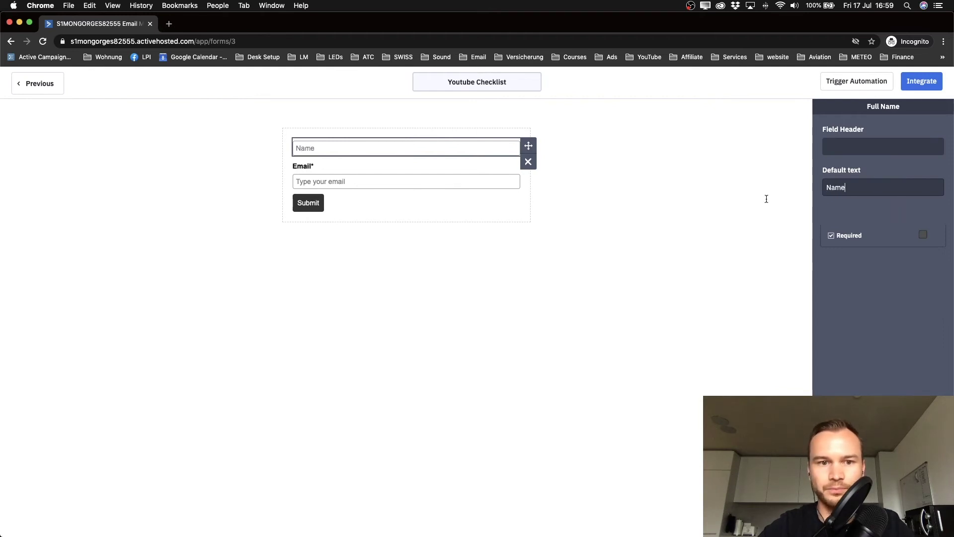
left_click(525, 215)
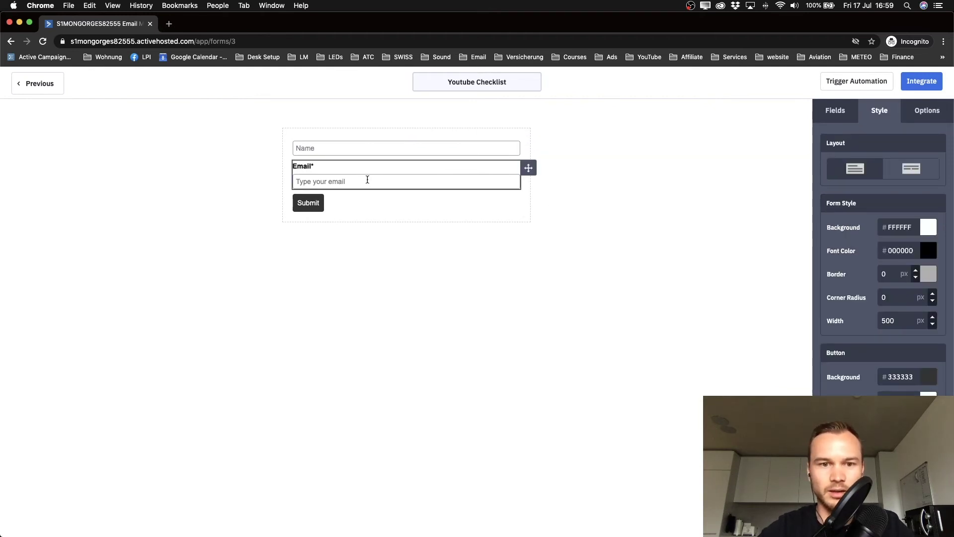
Step: Make the Full Name field required
left_click(365, 149)
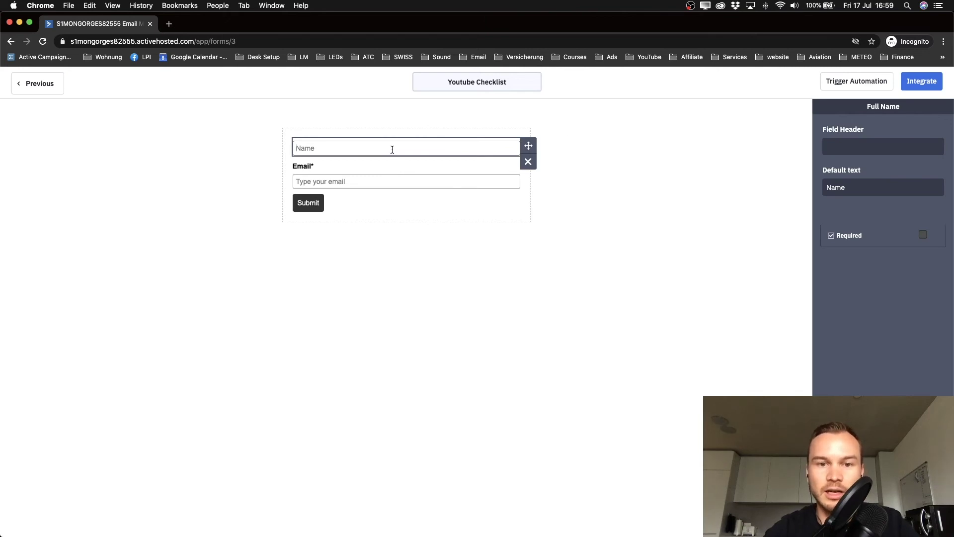
scroll(908, 241, "up", 3)
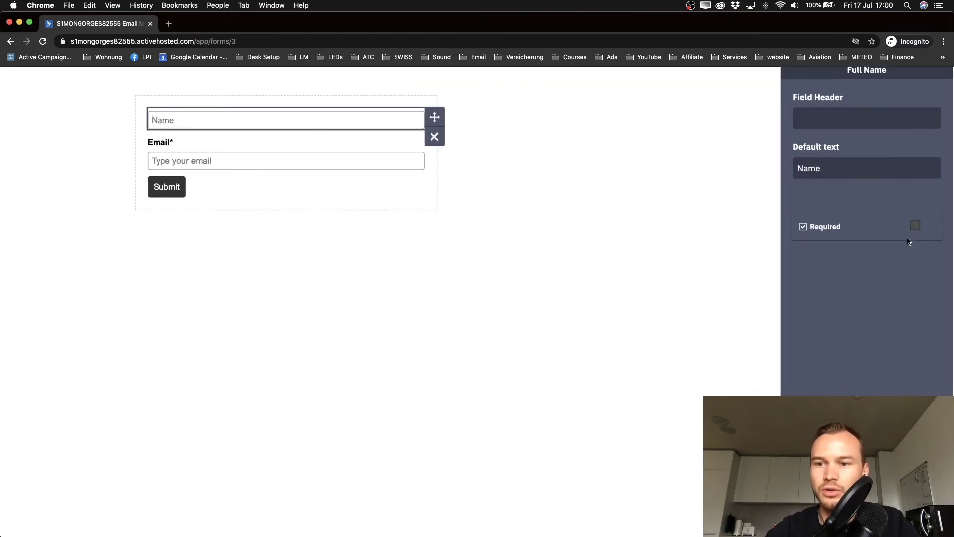
left_click(917, 222)
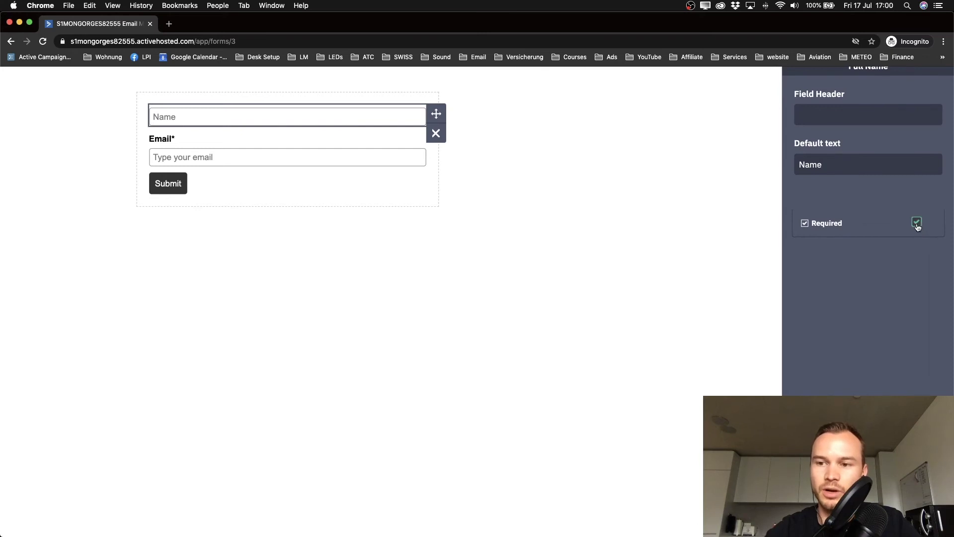
Step: Clear the Email field's header so the input has no label above it
left_click(434, 259)
left_click(218, 114)
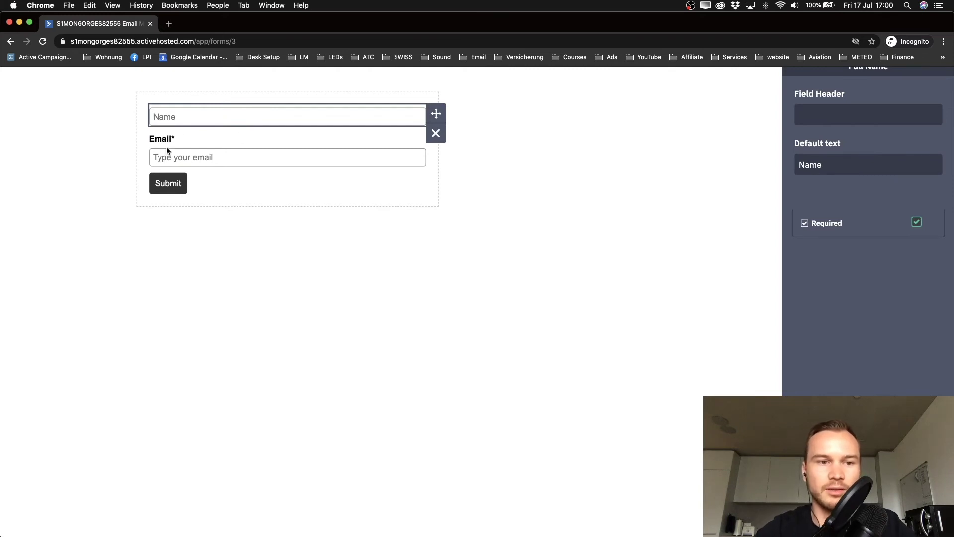
left_click(530, 255)
left_click(236, 145)
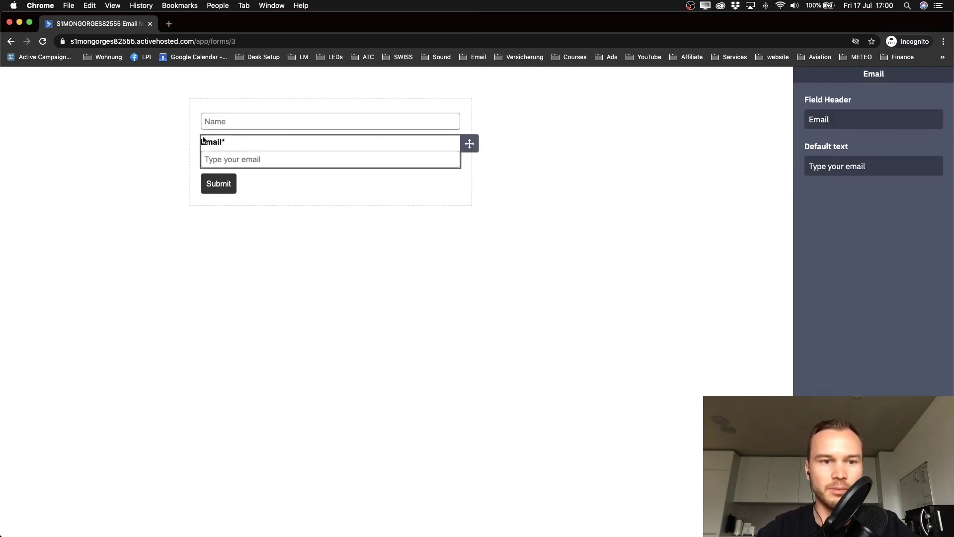
double_click(833, 120)
key("BackSpace")
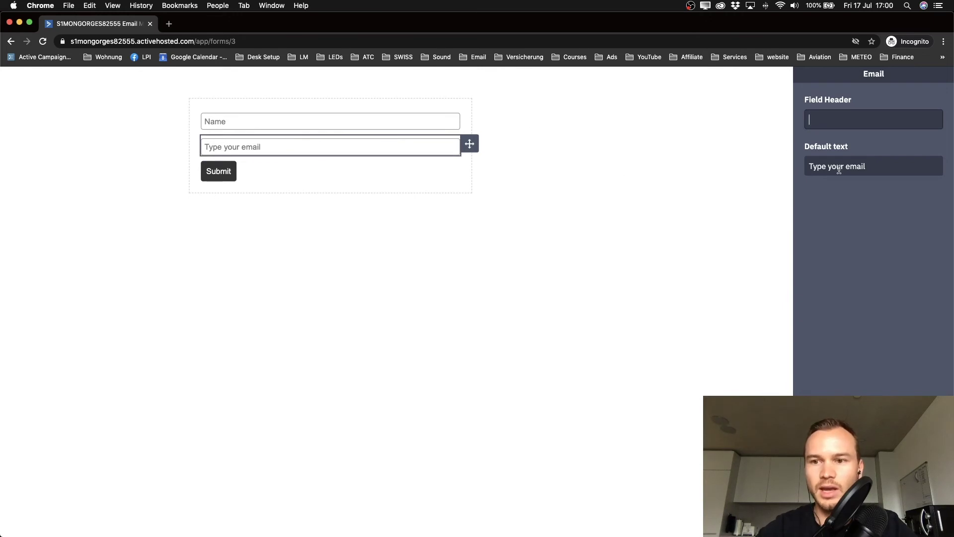
Step: Set the Email field's default text to "Email" and deselect the field
left_click_drag(814, 168, 899, 167)
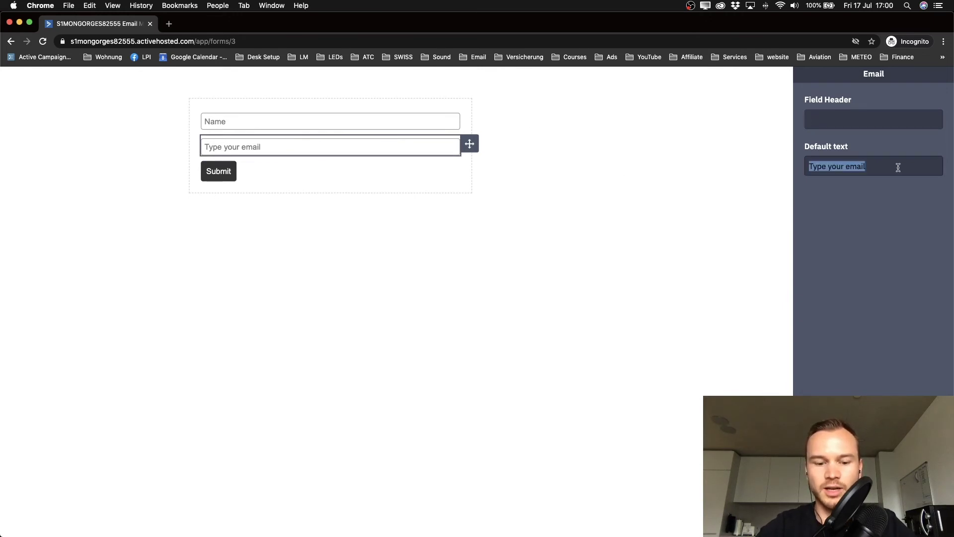
key("Escape")
left_click(393, 148)
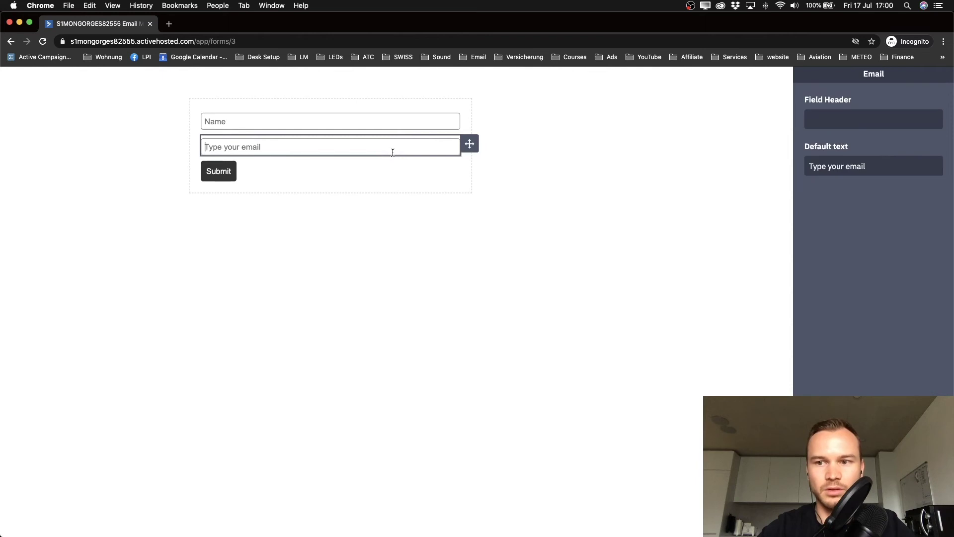
left_click_drag(810, 168, 867, 168)
type("Em")
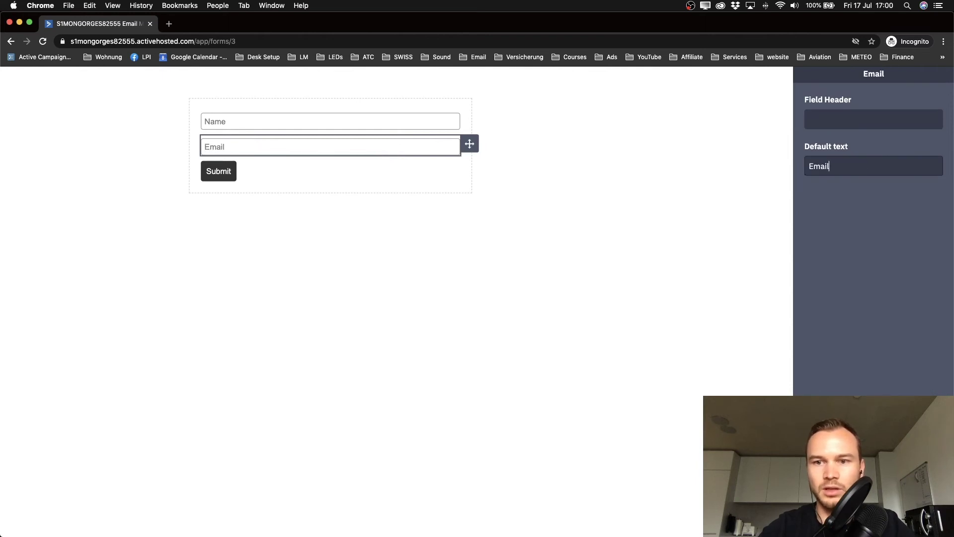
left_click(331, 286)
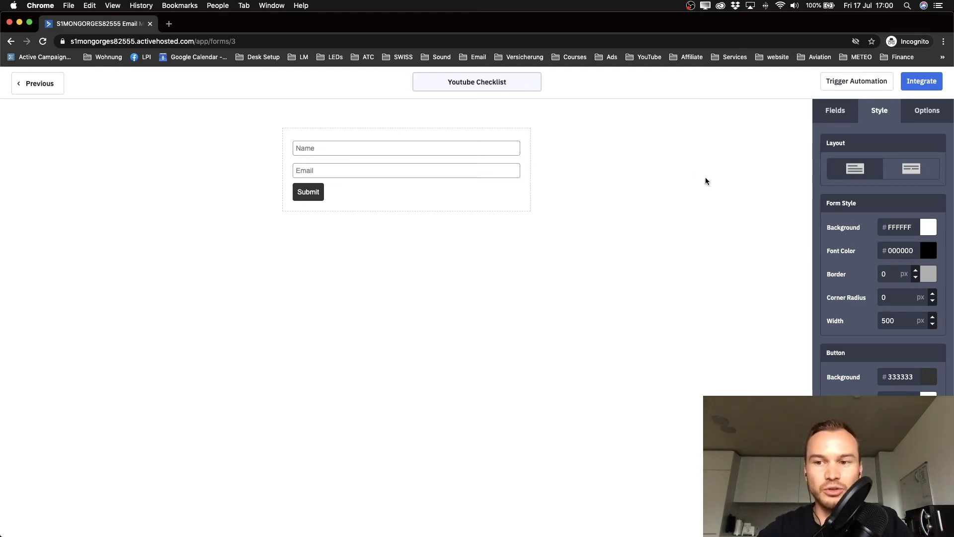
Step: Activate the Custom CSS Inspector in the form's style settings and narrow the browser window to uncover those settings
left_click(838, 124)
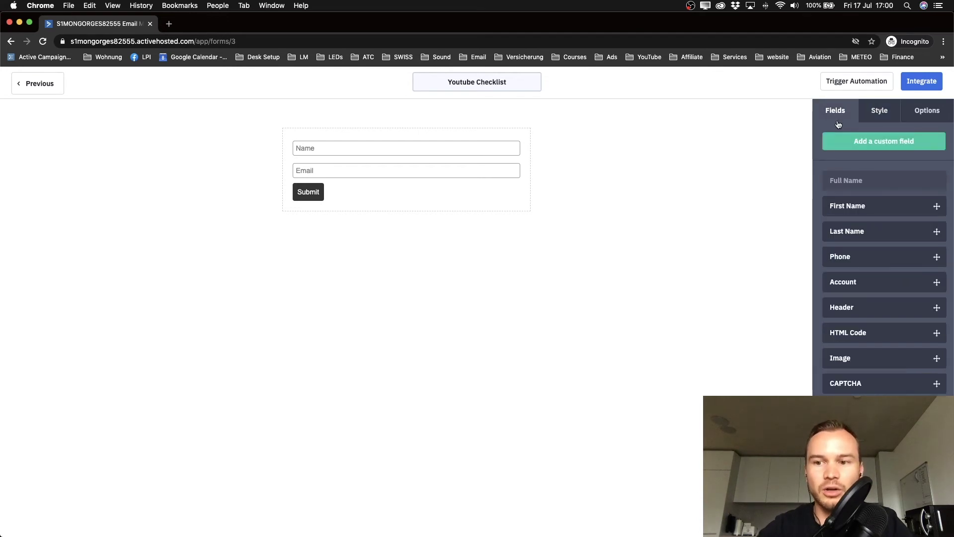
left_click(879, 111)
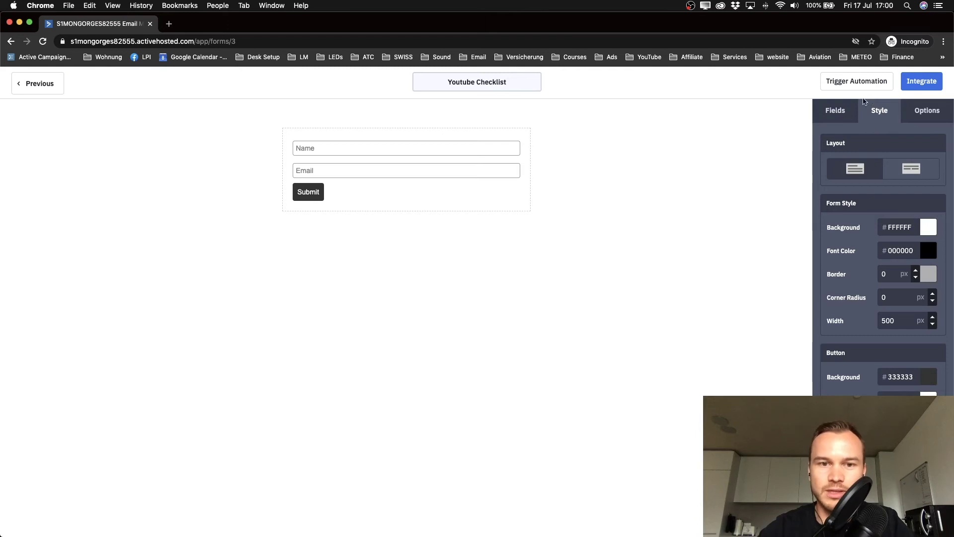
scroll(844, 194, "down", 5)
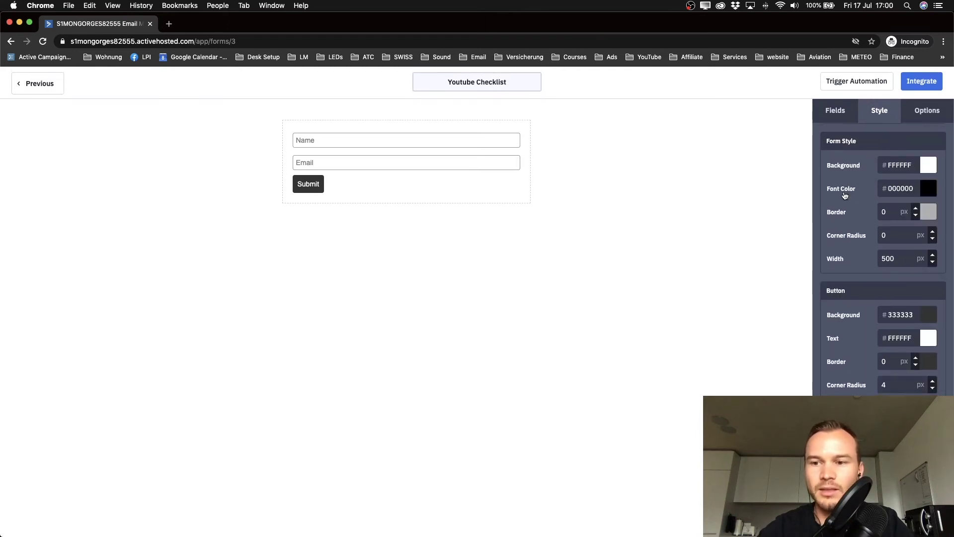
left_click(845, 359)
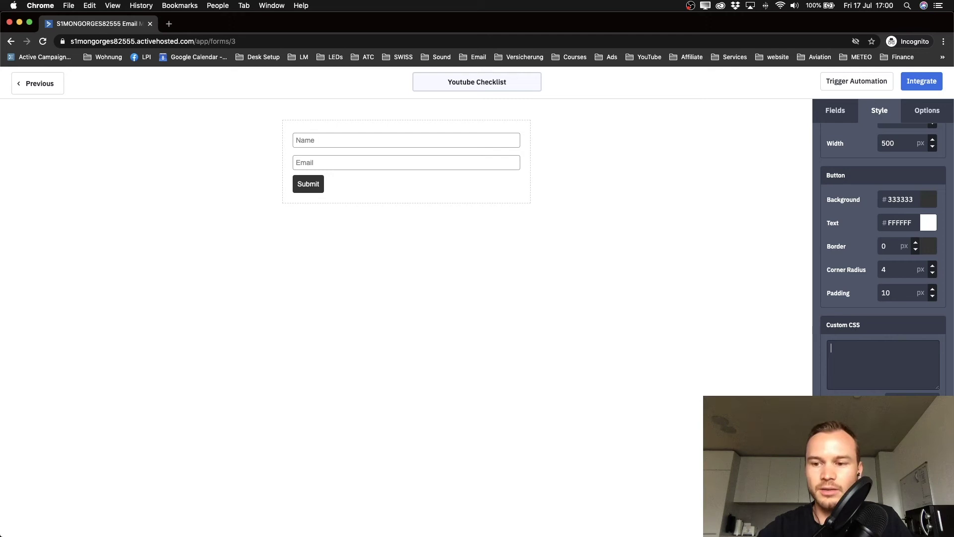
left_click(913, 395)
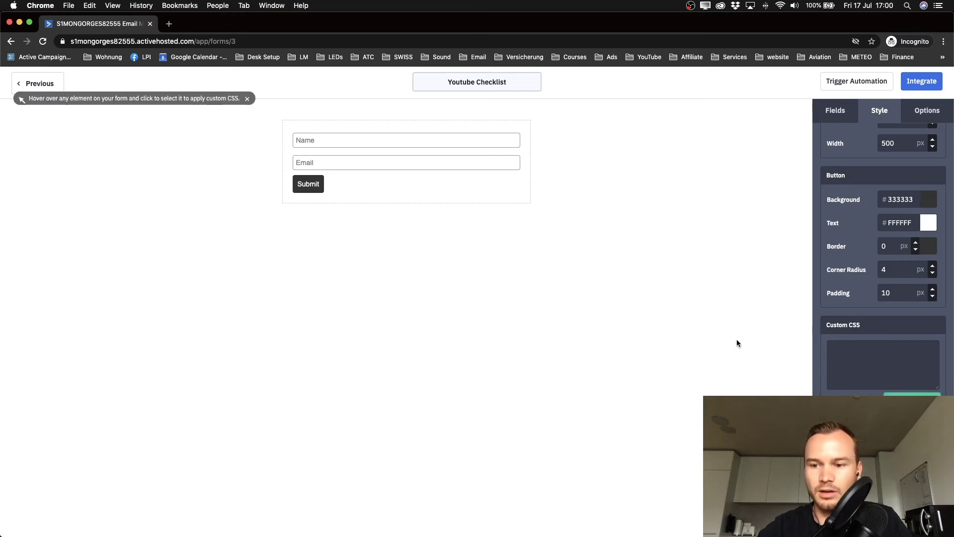
left_click_drag(953, 300, 746, 301)
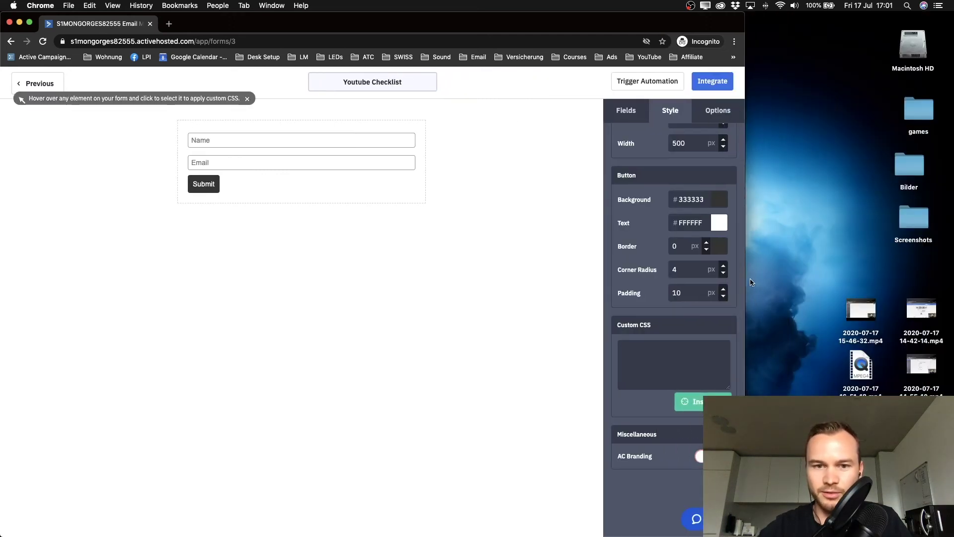
left_click_drag(744, 262, 665, 264)
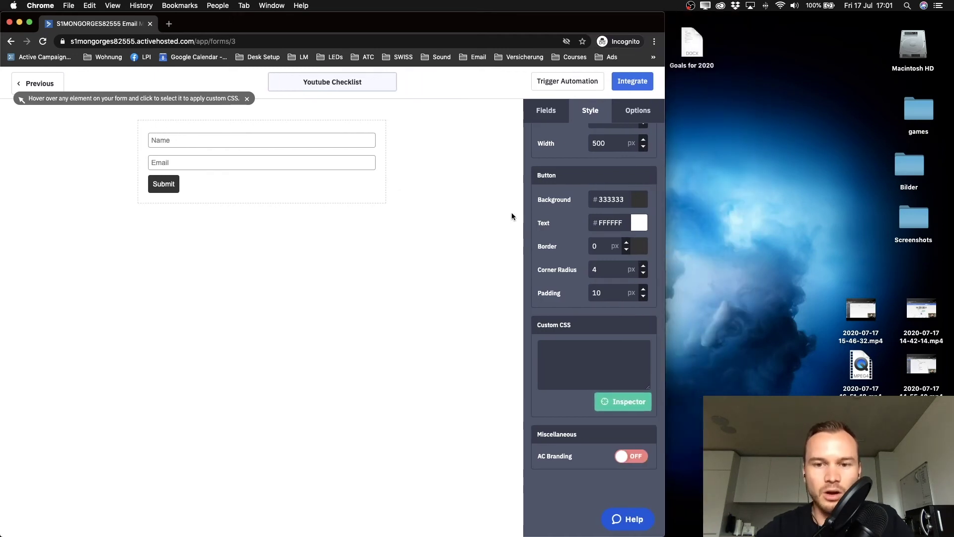
Step: Pick the Name input with the CSS Inspector and add "text-align: center;" to its custom rule
scroll(546, 308, "up", 5)
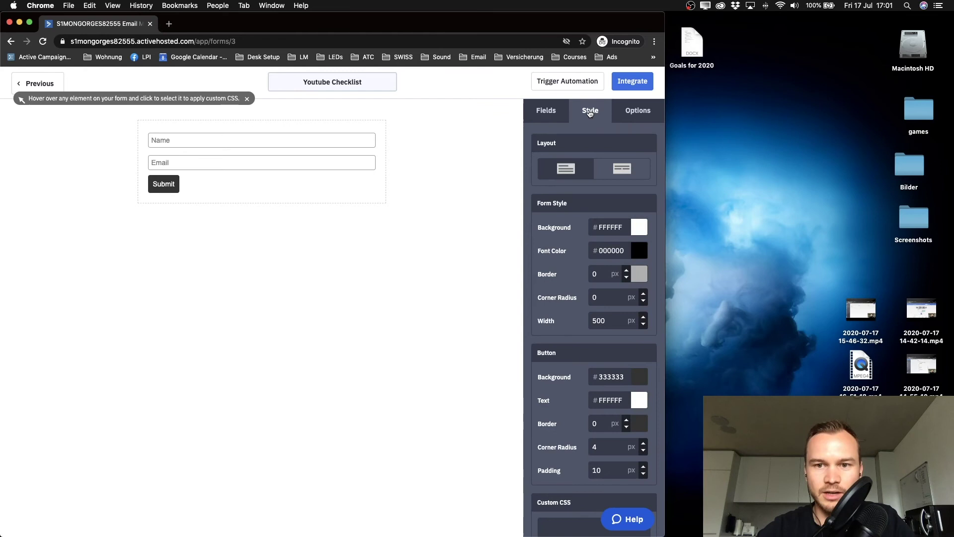
scroll(591, 199, "down", 5)
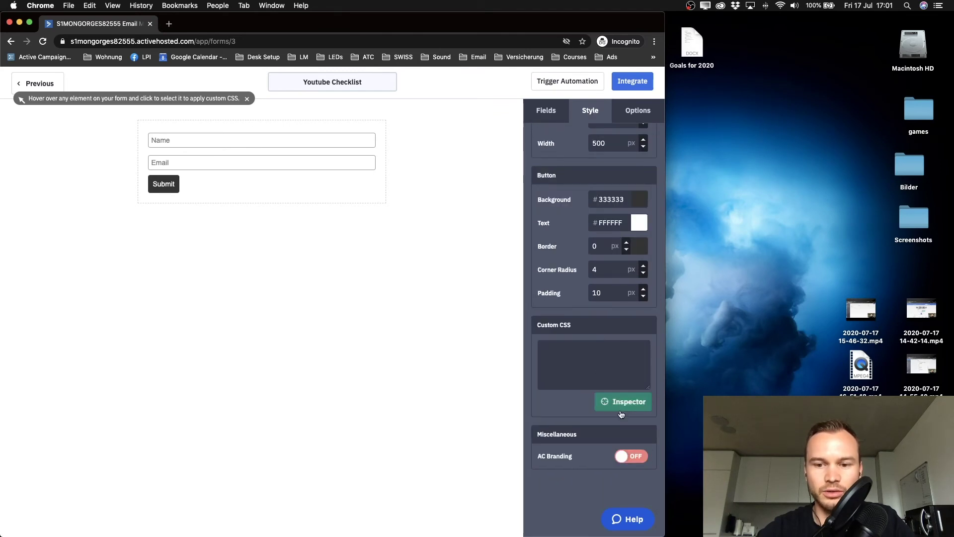
left_click(620, 408)
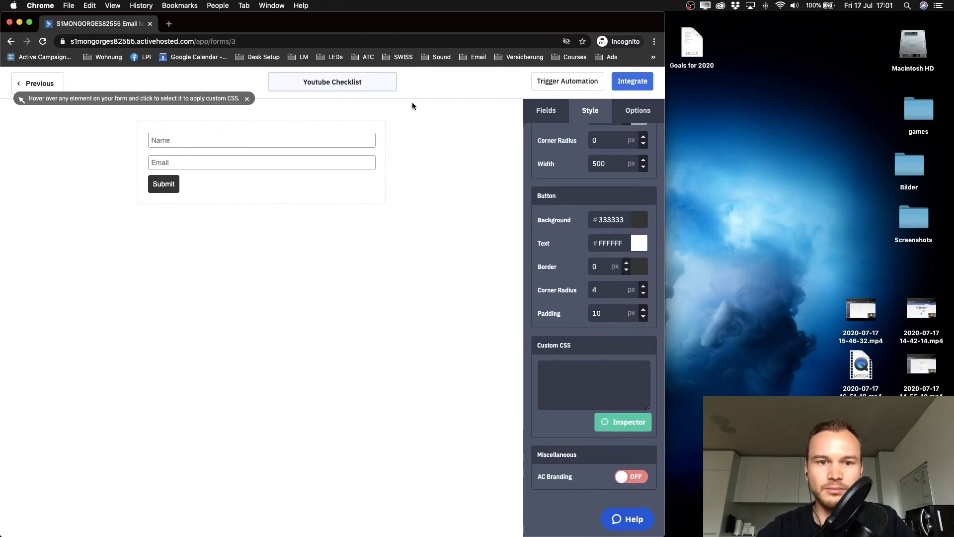
left_click(241, 144)
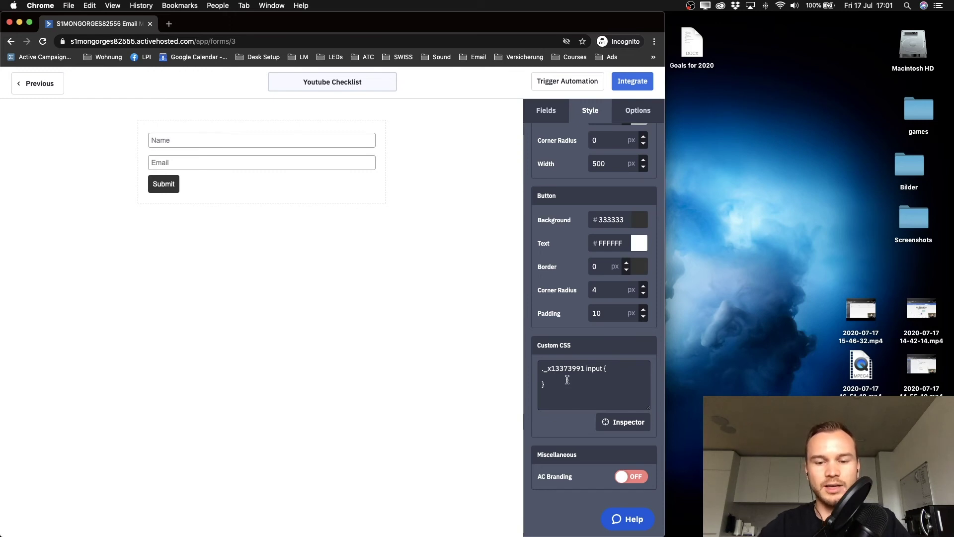
scroll(567, 379, "up", 5)
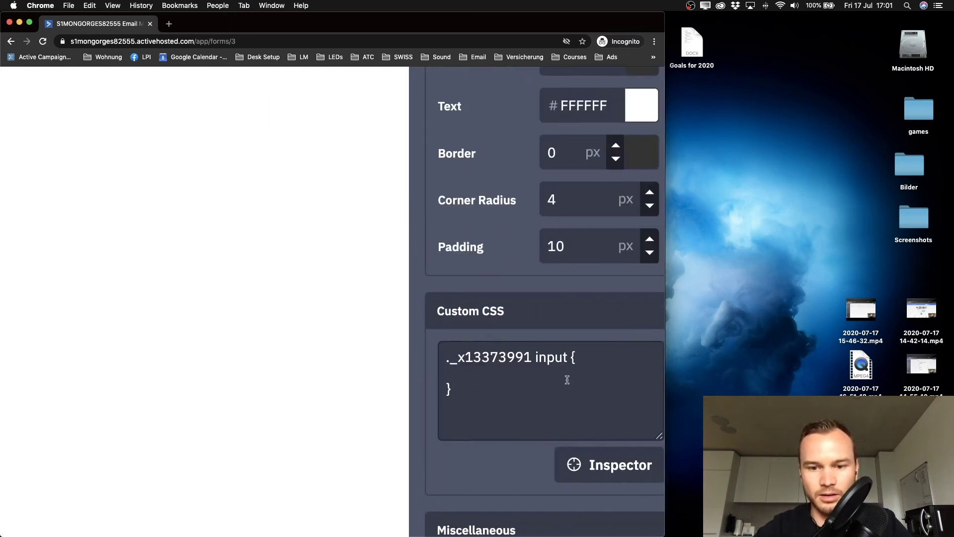
type("text")
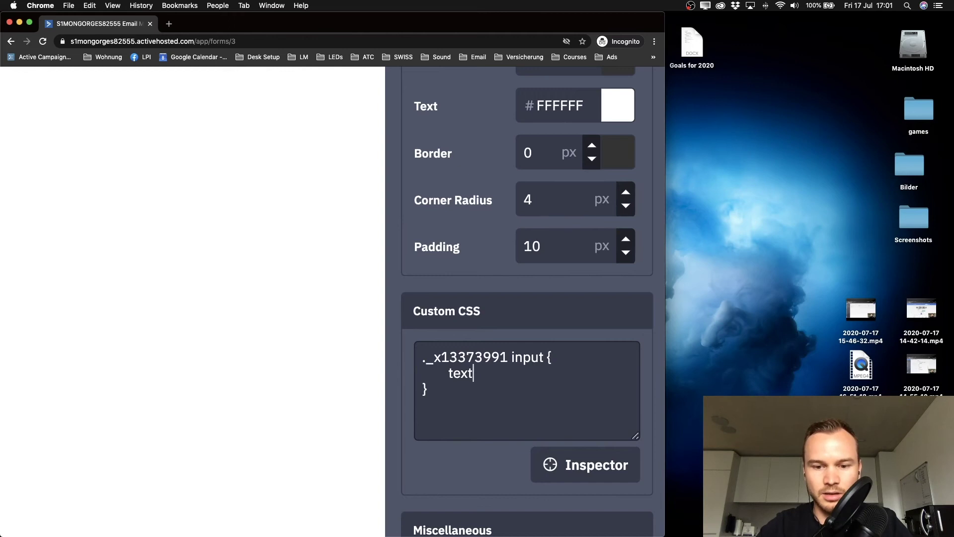
type("-align: center;")
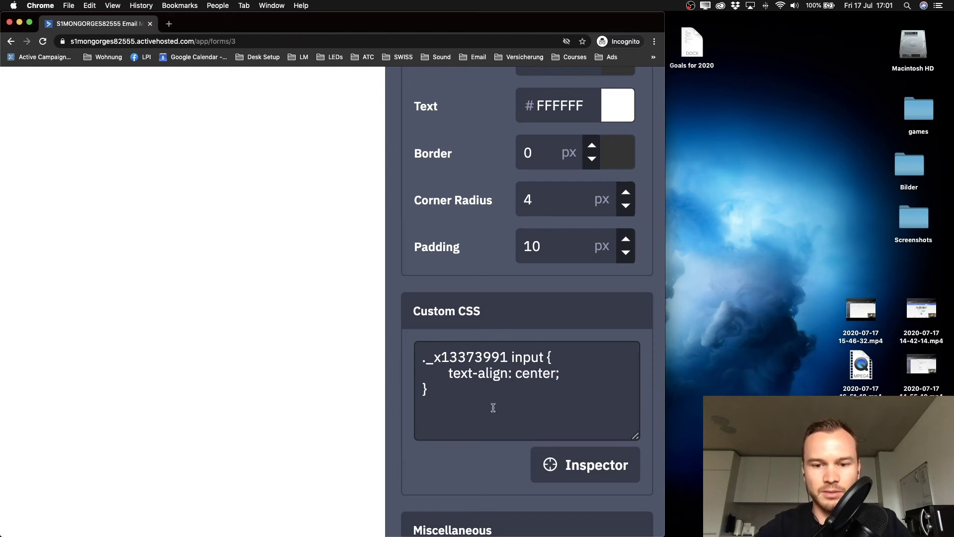
Step: Pick the Email input with the CSS Inspector to add a custom CSS rule for it
scroll(493, 407, "down", 5)
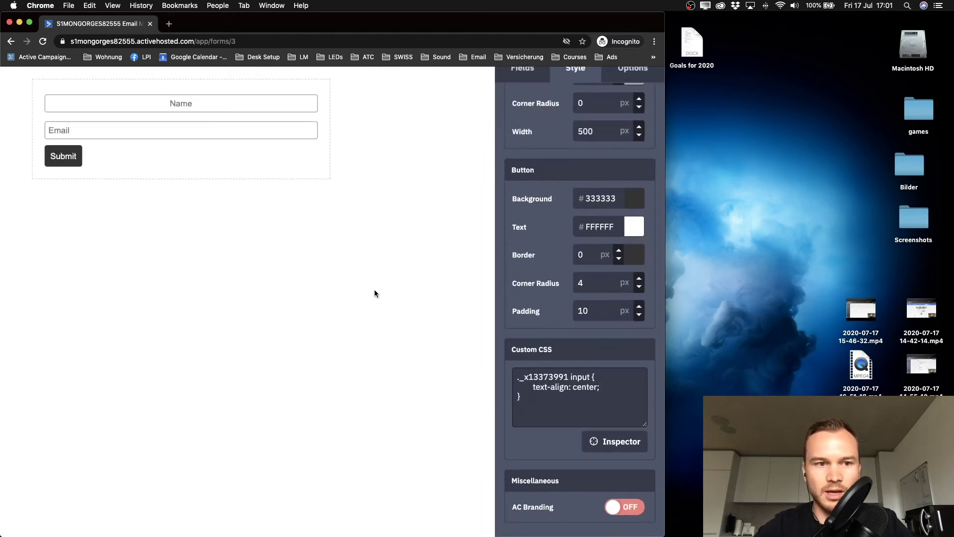
scroll(198, 130, "down", 3)
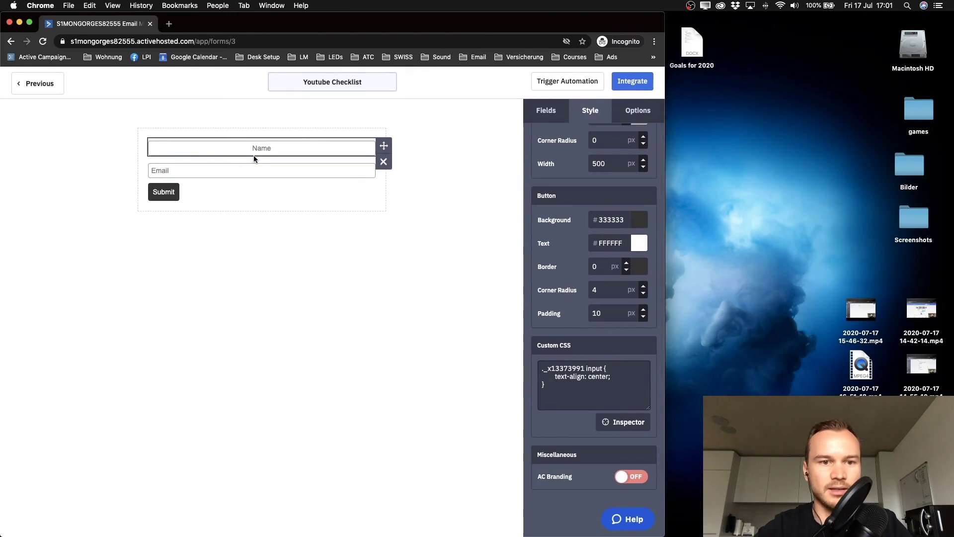
scroll(254, 158, "up", 3)
scroll(262, 174, "down", 5)
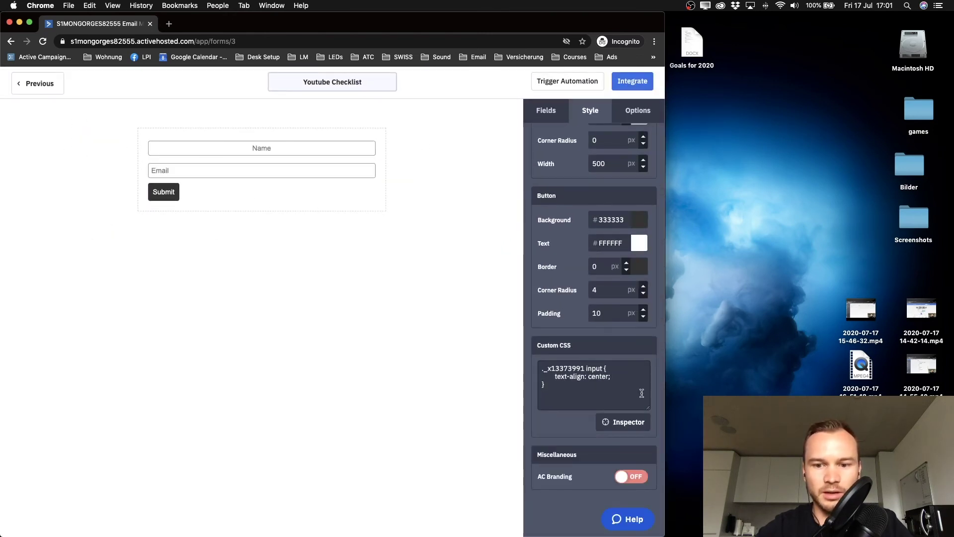
scroll(642, 393, "up", 2)
left_click(594, 433)
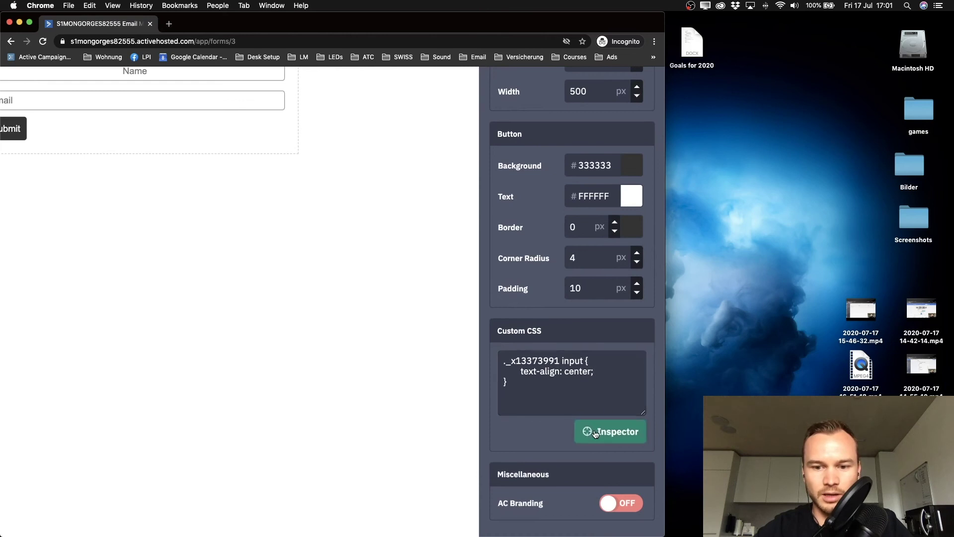
scroll(334, 260, "down", 3)
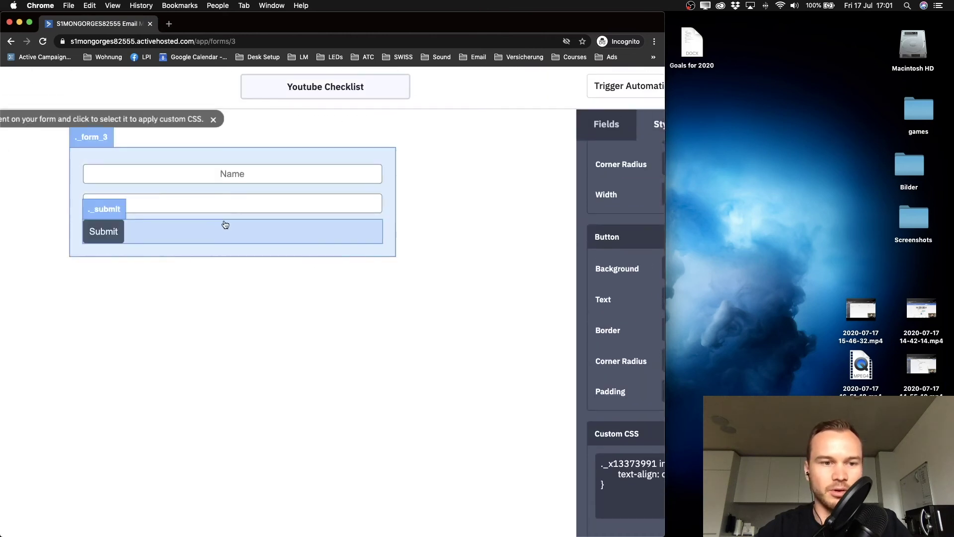
left_click(220, 204)
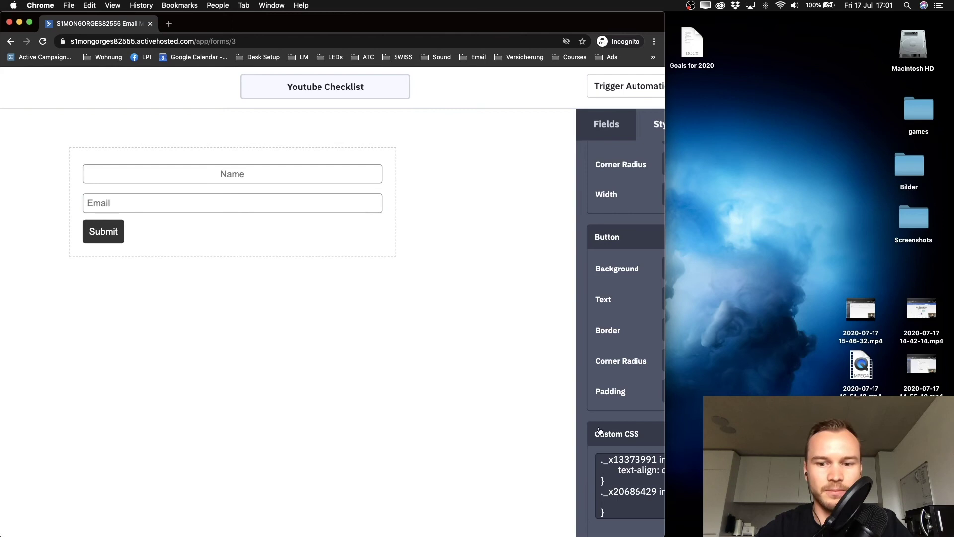
Step: Copy the "text-align: center;" declaration from the Name input's rule into the Email input's rule
scroll(600, 431, "down", 1)
scroll(594, 442, "up", 5)
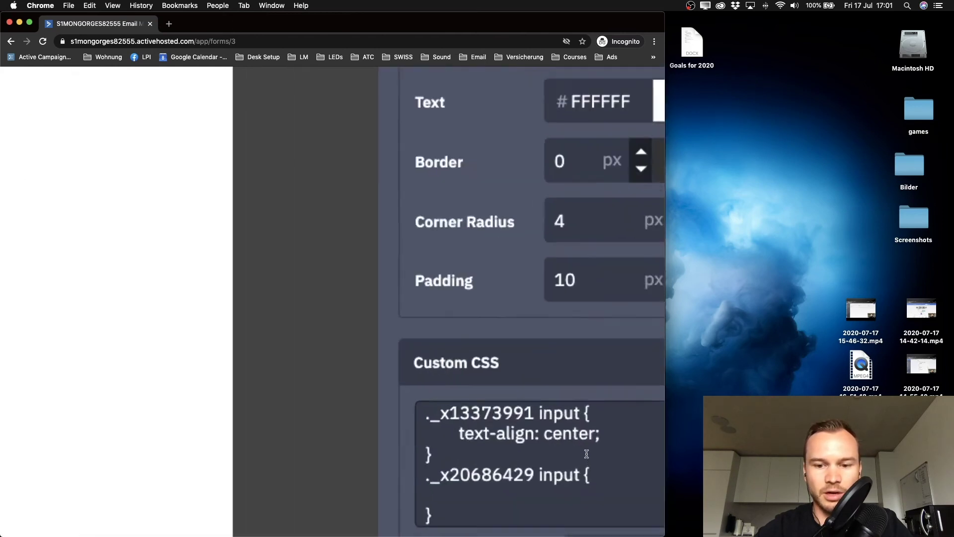
scroll(587, 454, "up", 2)
left_click_drag(436, 421, 605, 423)
key("super+c")
left_click(487, 494)
scroll(486, 492, "down", 3)
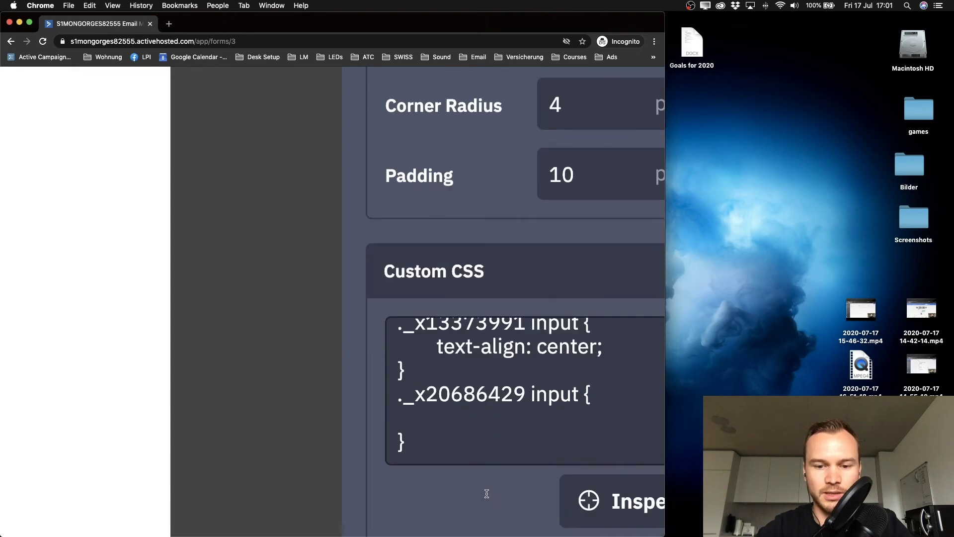
key("super+v")
scroll(486, 369, "down", 5)
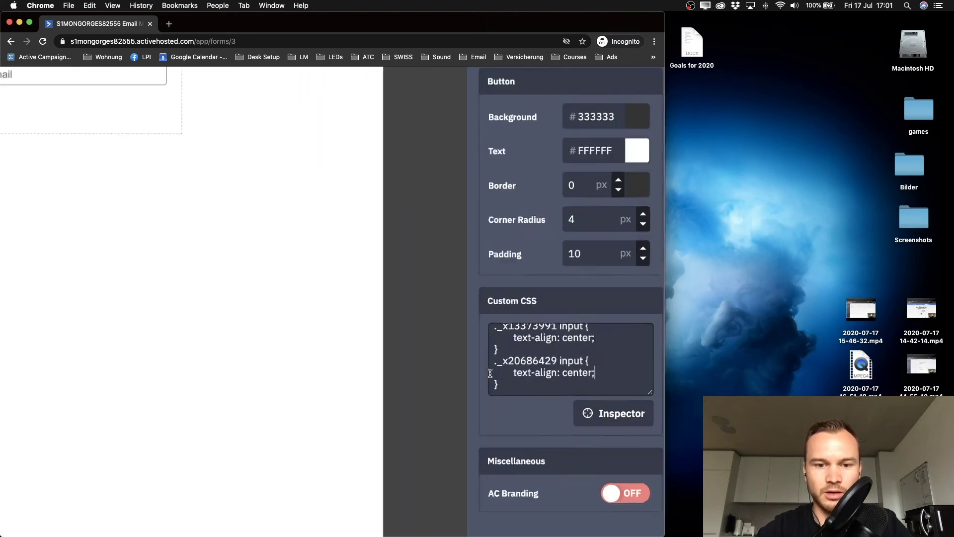
Step: Pick the Submit button with the CSS Inspector to add a custom CSS rule for it
scroll(169, 153, "up", 5)
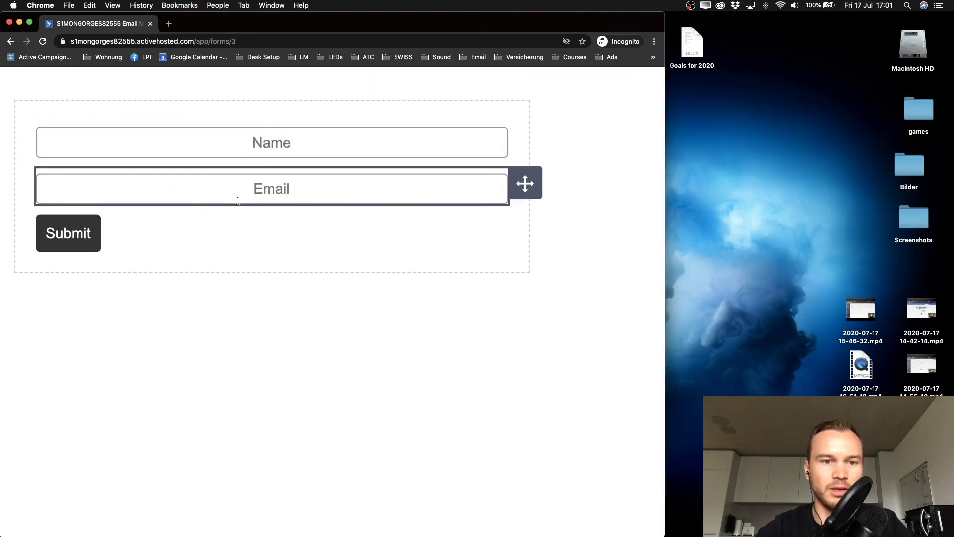
scroll(208, 228, "down", 1)
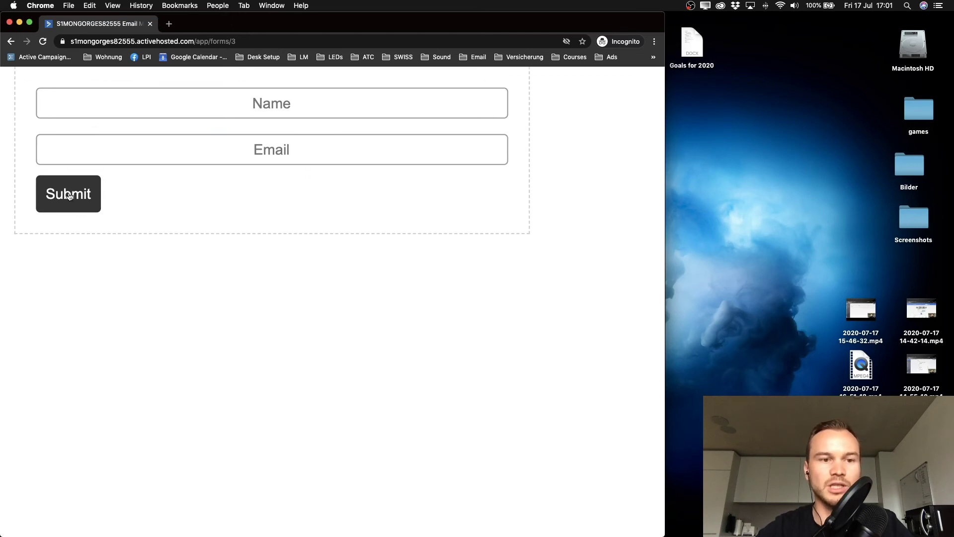
scroll(70, 195, "up", 2)
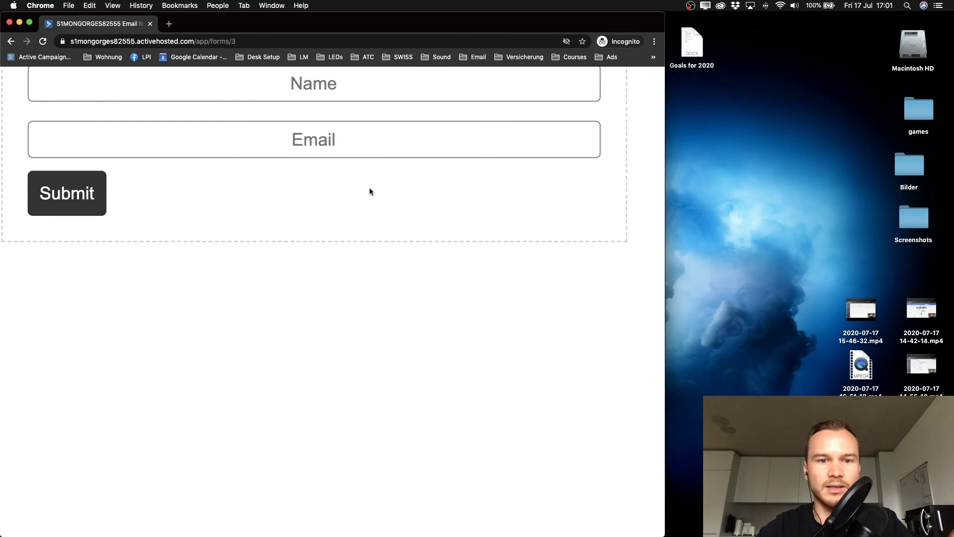
scroll(370, 190, "down", 5)
scroll(383, 308, "right", 5)
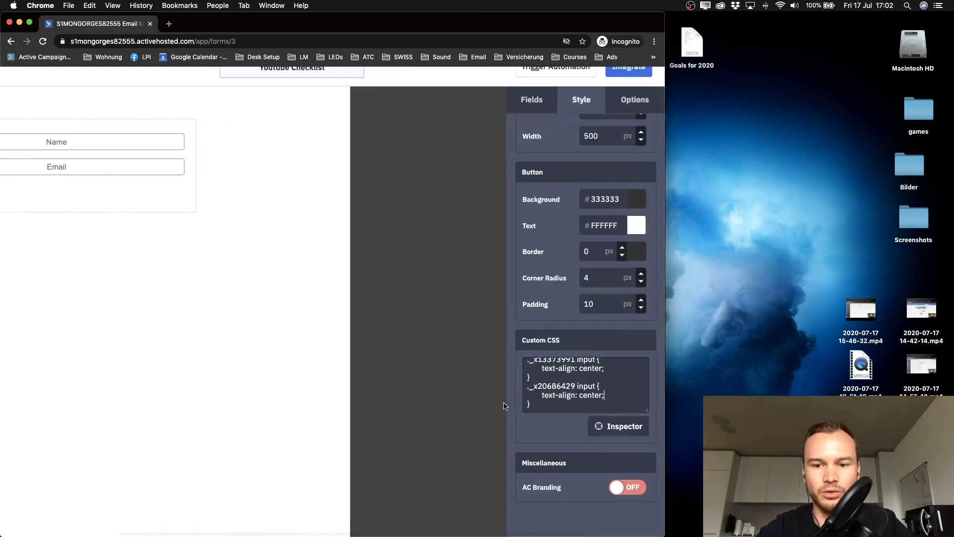
left_click(618, 431)
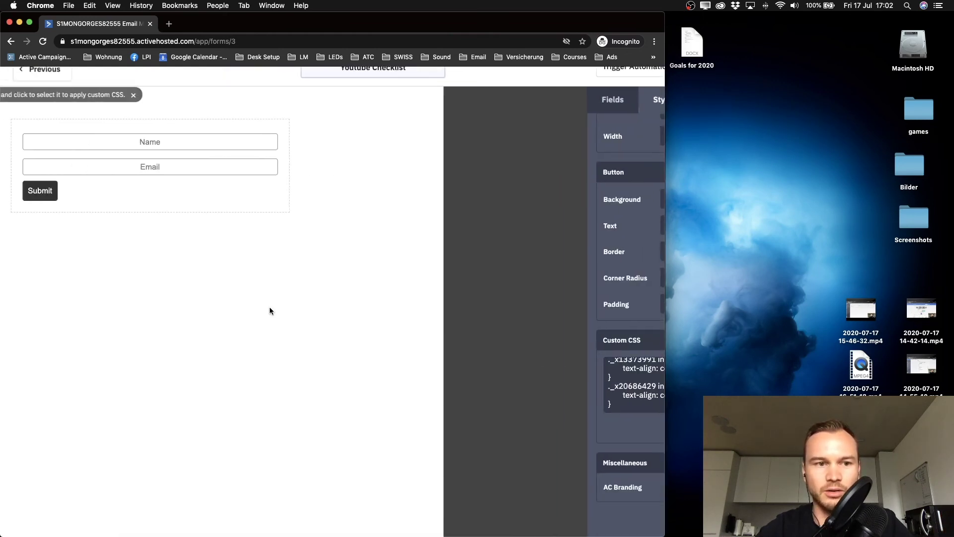
left_click(175, 190)
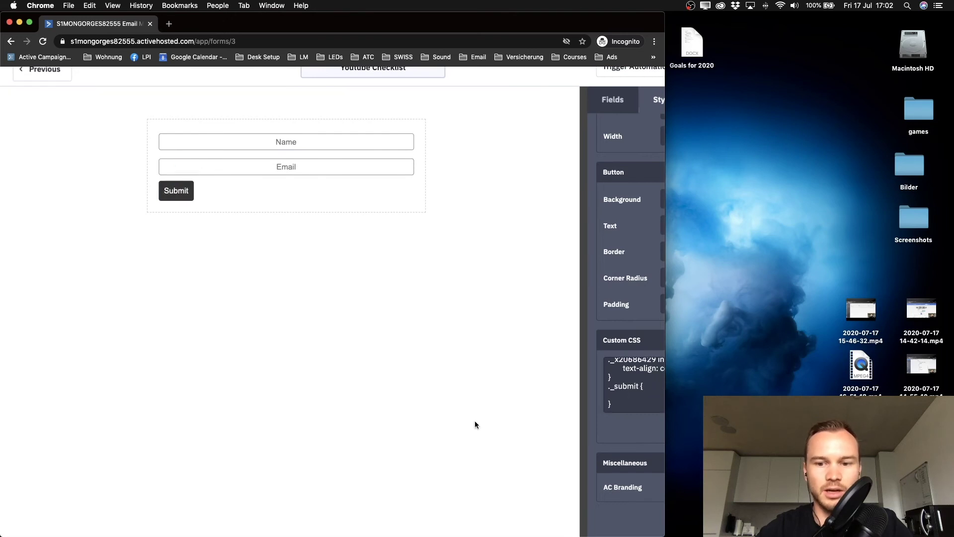
Step: Add "width: 100%;" to the Submit button's custom CSS rule
scroll(376, 289, "right", 5)
scroll(566, 401, "up", 5)
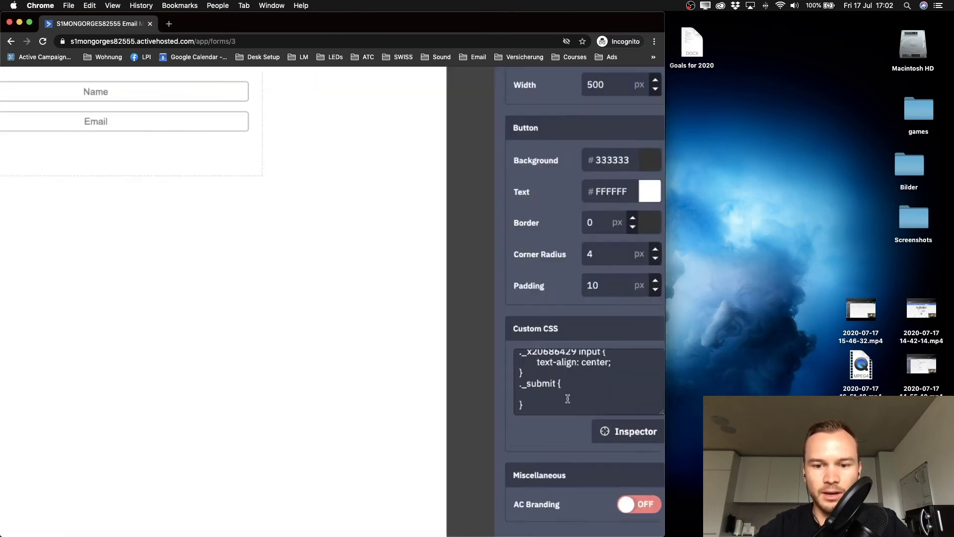
scroll(546, 400, "right", 2)
scroll(492, 401, "down", 2)
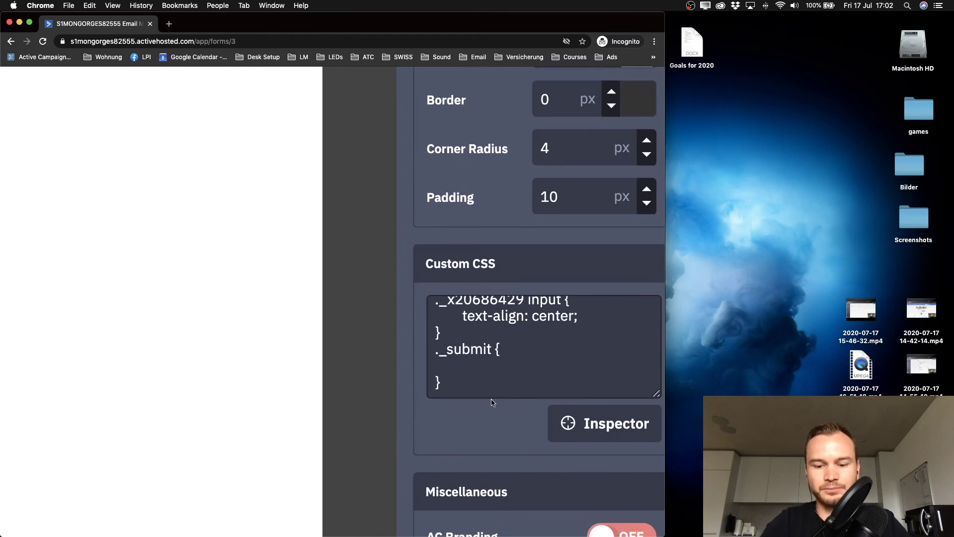
type("wid")
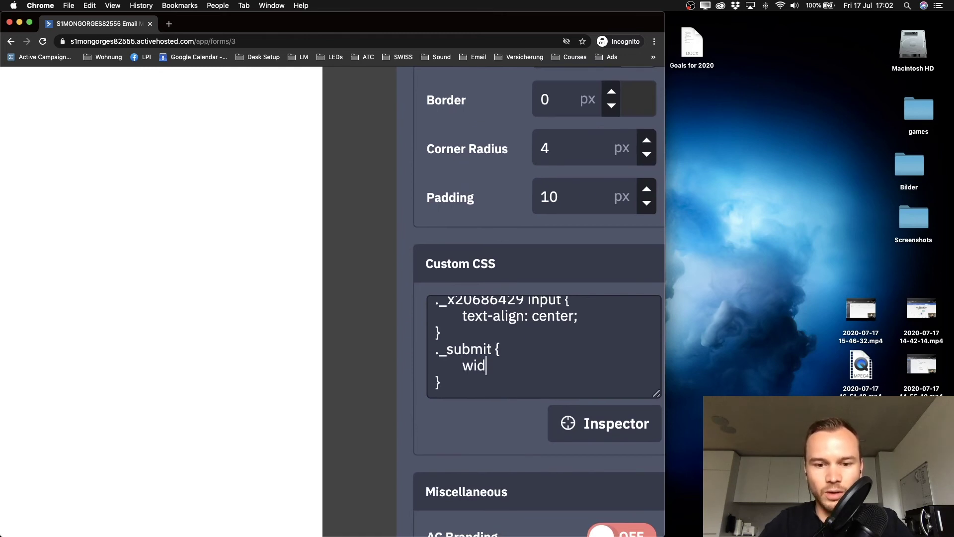
type("th: 100%;")
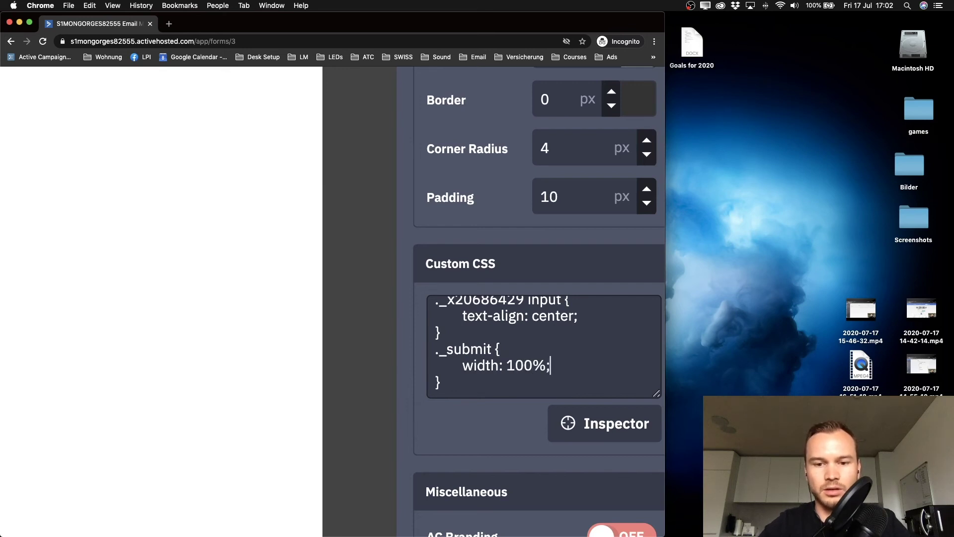
scroll(177, 256, "down", 5)
scroll(177, 255, "left", 5)
scroll(177, 258, "up", 2)
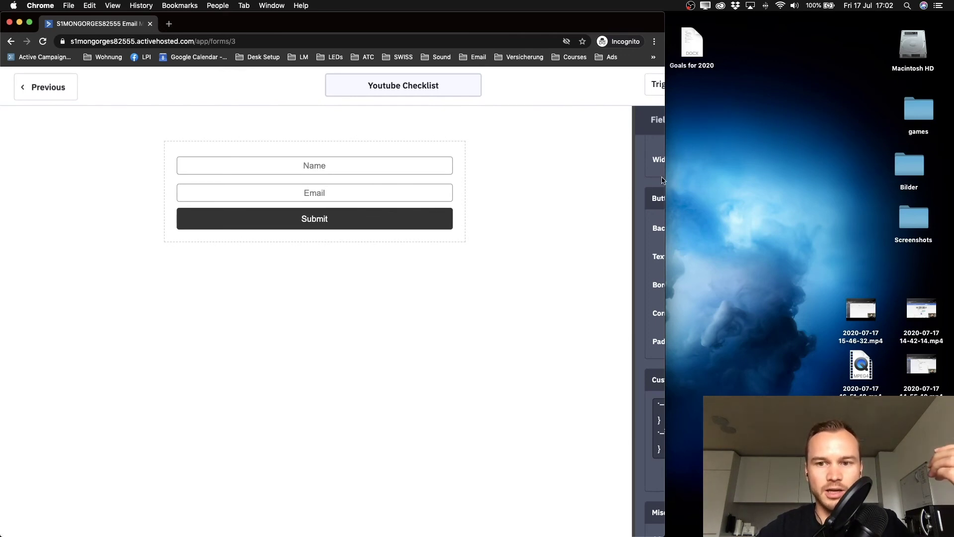
Step: Examine the Submit button's own field settings, then return to the form's style settings
left_click(320, 223)
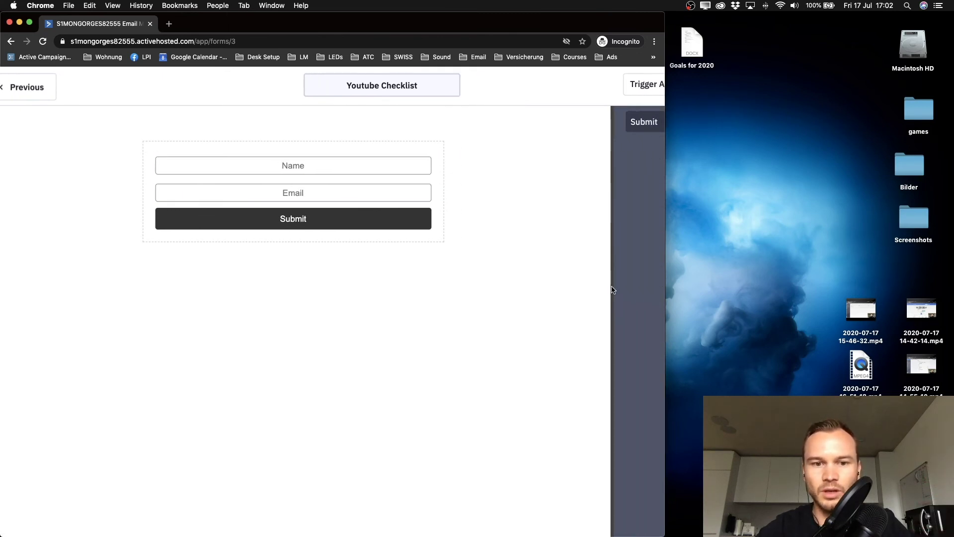
scroll(437, 228, "right", 5)
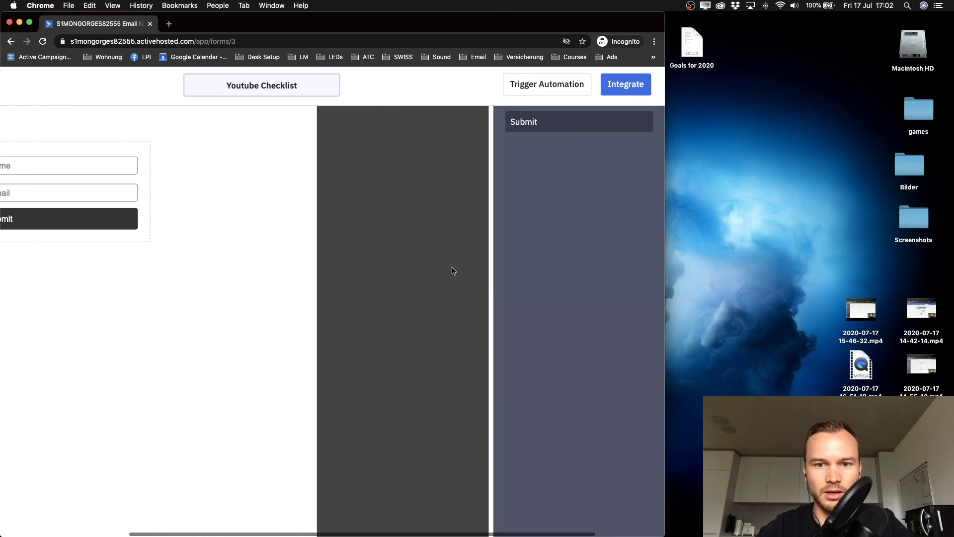
scroll(453, 270, "right", 3)
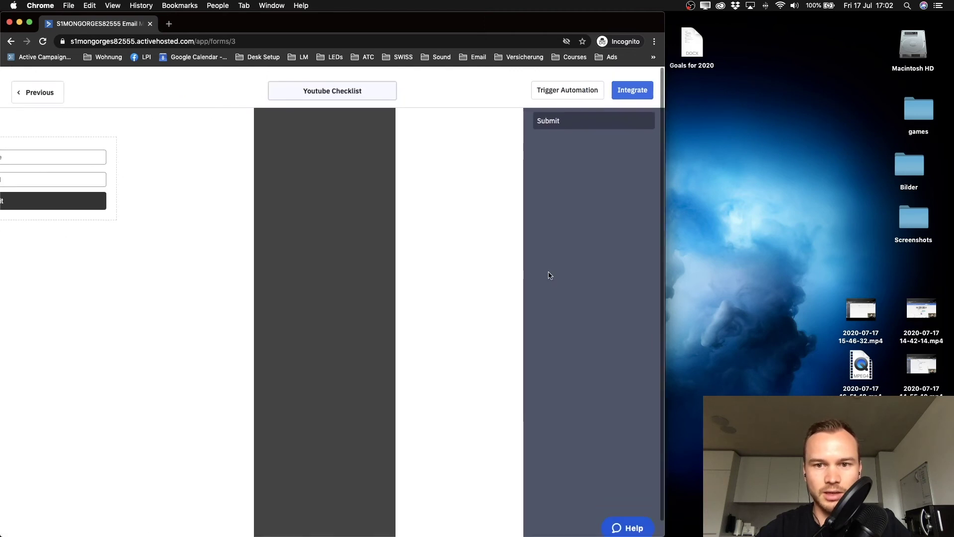
left_click(418, 271)
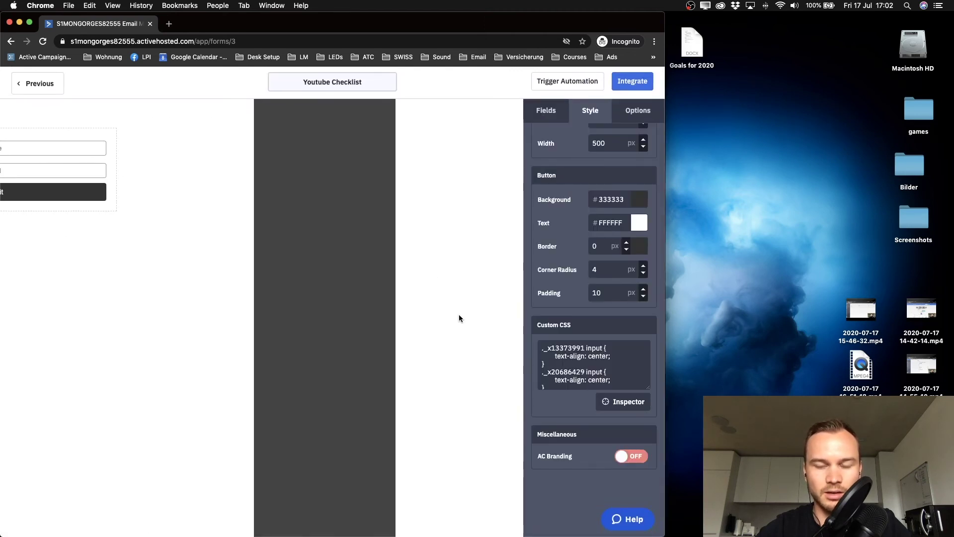
Step: Add "font-size: 18px" on a new line of the Submit button's custom CSS rule
left_click(587, 378)
type("._submit {   width: 100%; }")
scroll(587, 379, "up", 5)
scroll(586, 378, "right", 2)
left_click(560, 370)
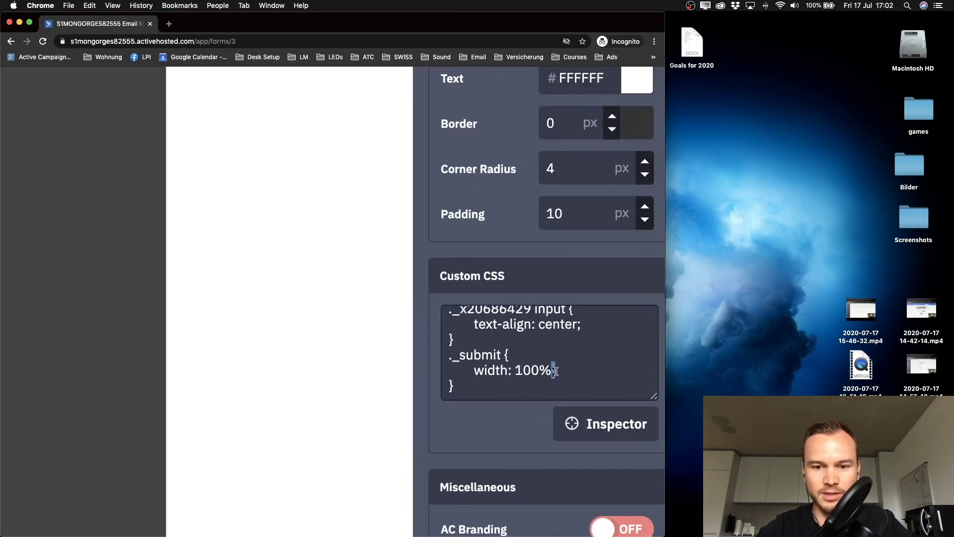
scroll(556, 371, "up", 3)
key("Return")
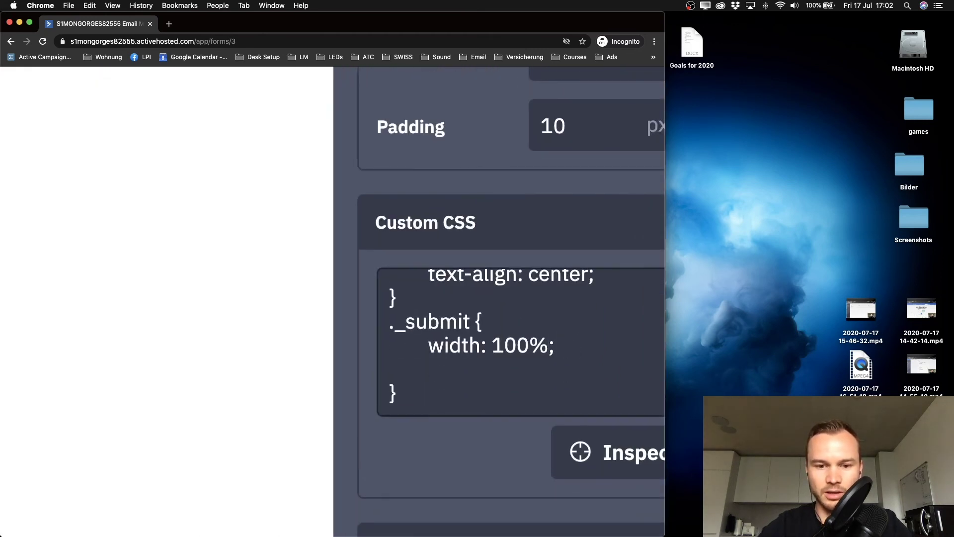
type("text")
key("BackSpace")
key("BackSpace")
key("BackSpace")
type("ont-")
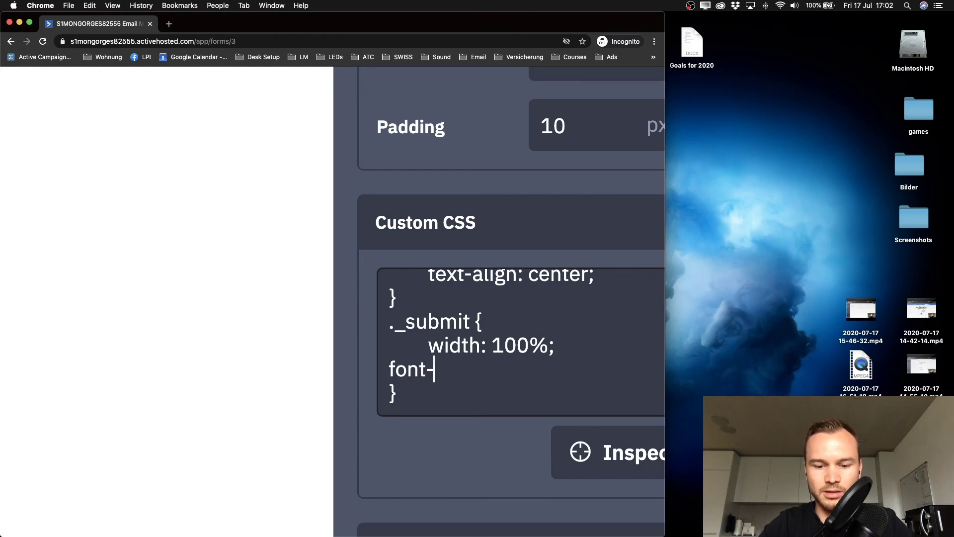
type("size:")
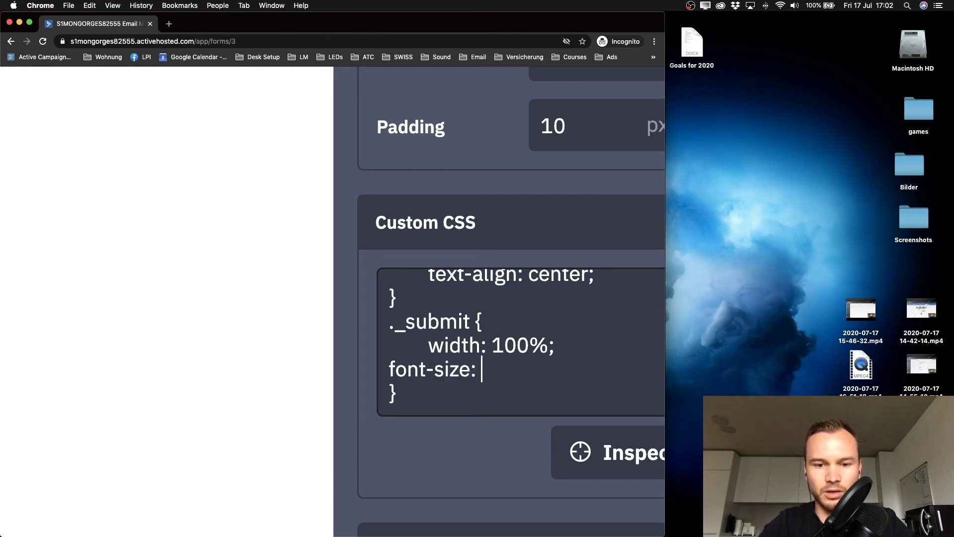
type(" 18px")
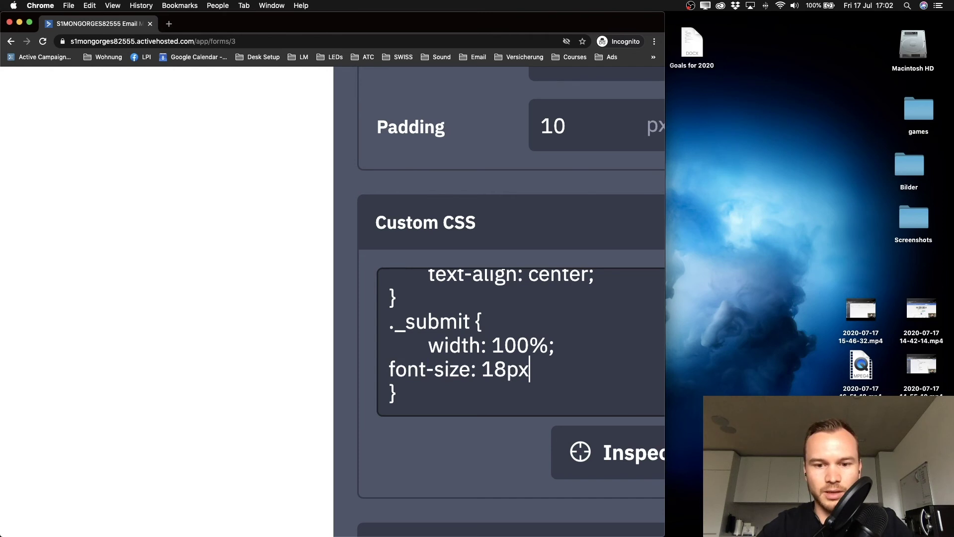
key("super+0")
scroll(489, 350, "left", 10)
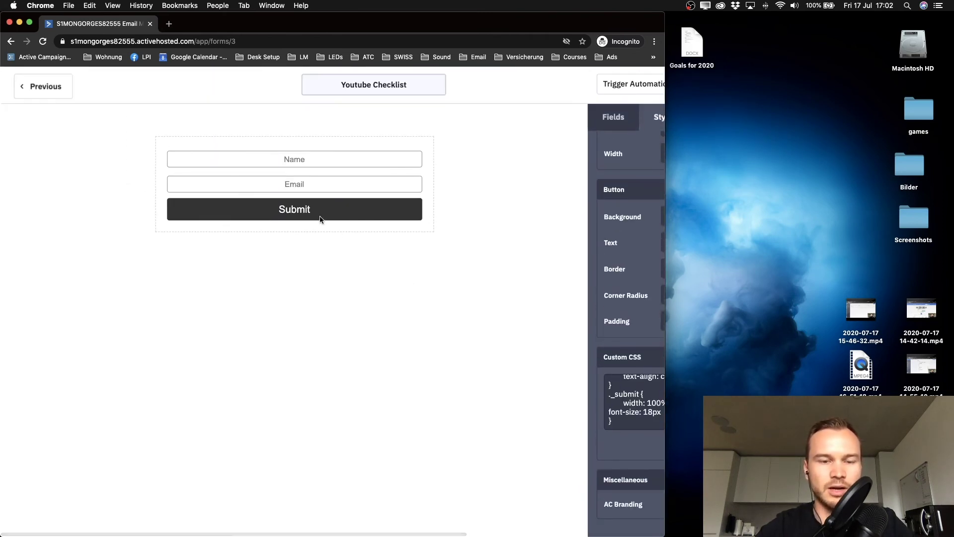
key("super+minus")
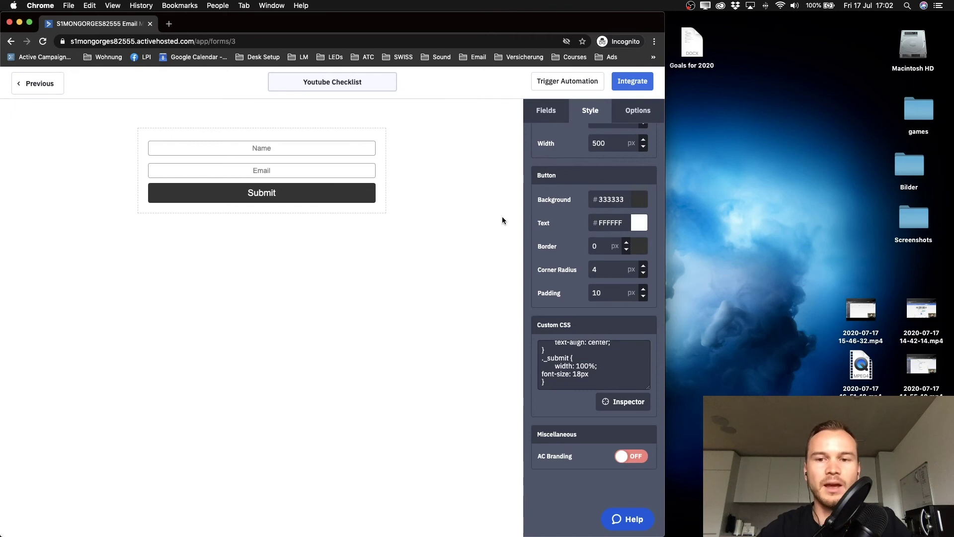
Step: Widen the browser window to the full width of the screen
scroll(588, 272, "up", 4)
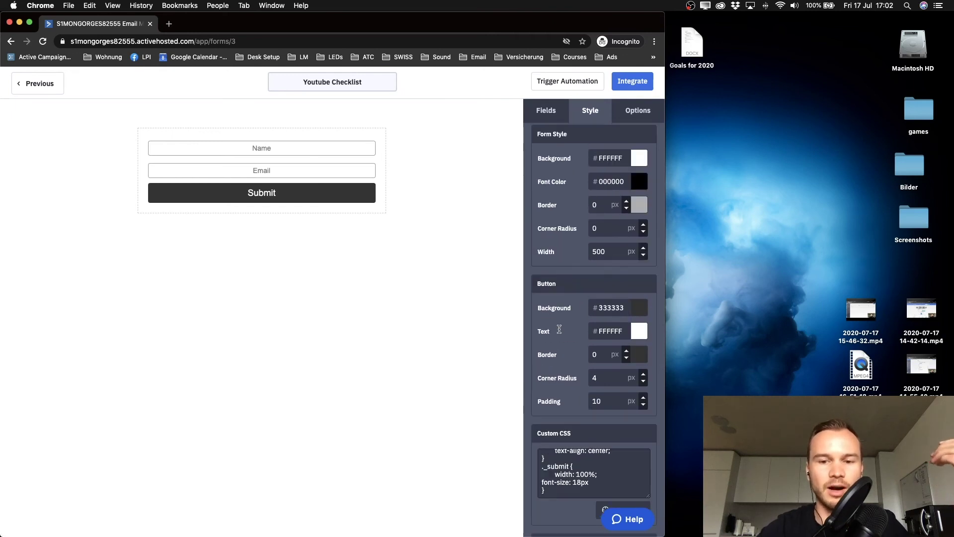
scroll(560, 332, "down", 4)
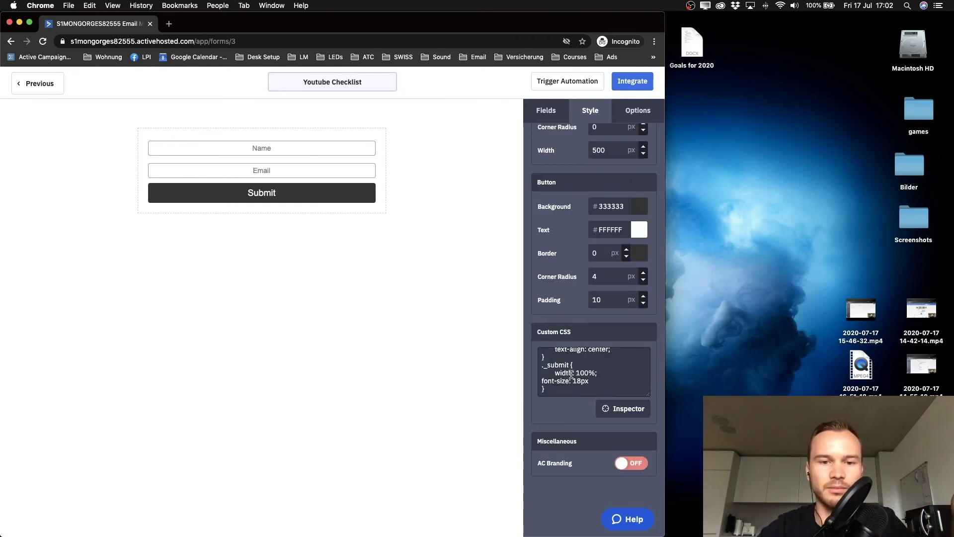
double_click(664, 164)
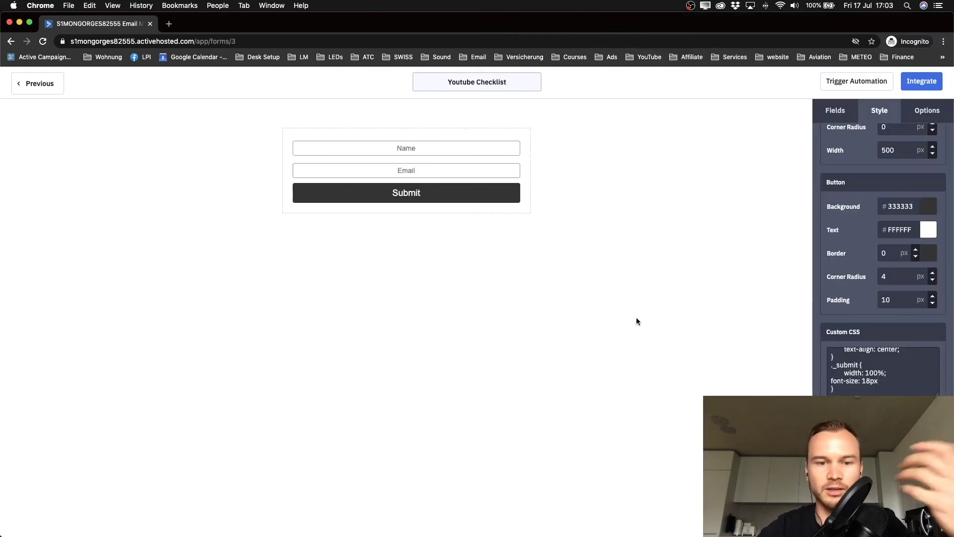
Step: Set the button's background colour to green #028749 in the form's style settings
left_click(477, 196)
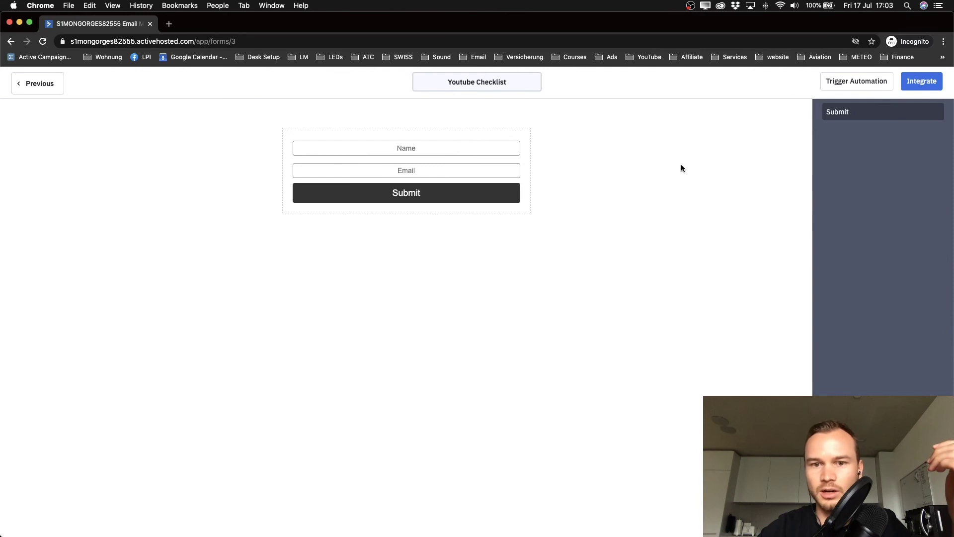
left_click(888, 111)
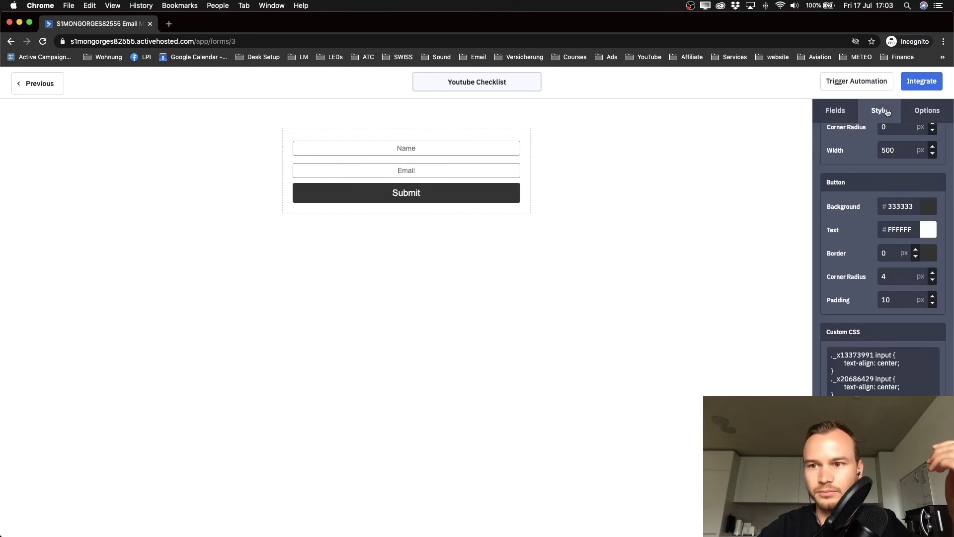
left_click(928, 233)
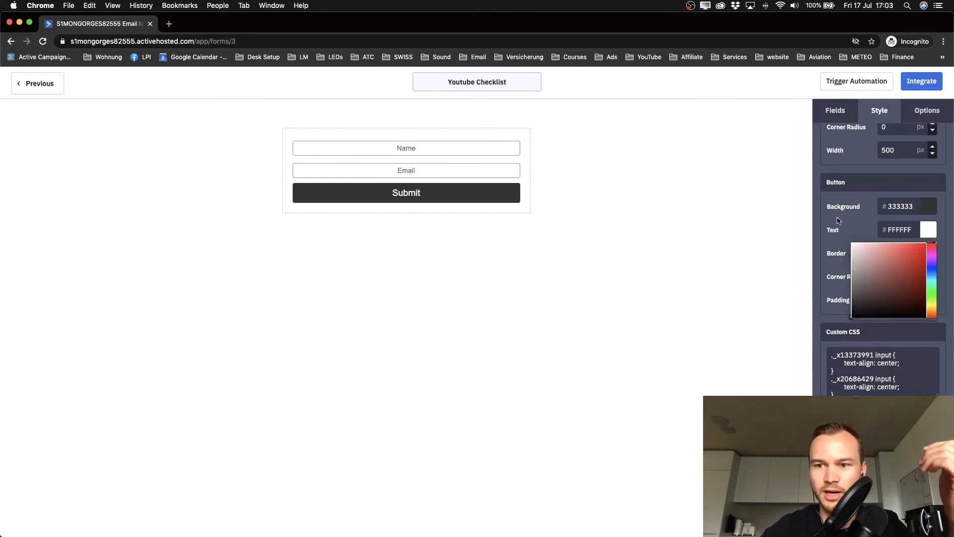
left_click(929, 209)
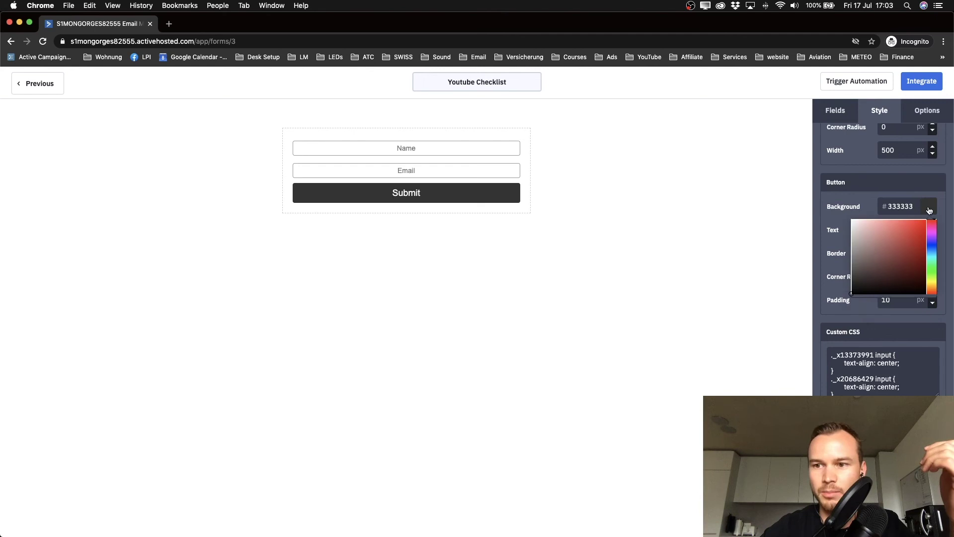
left_click(932, 262)
mouse_move(898, 264)
left_mouse_down()
mouse_move(922, 247)
mouse_move(927, 255)
left_mouse_up()
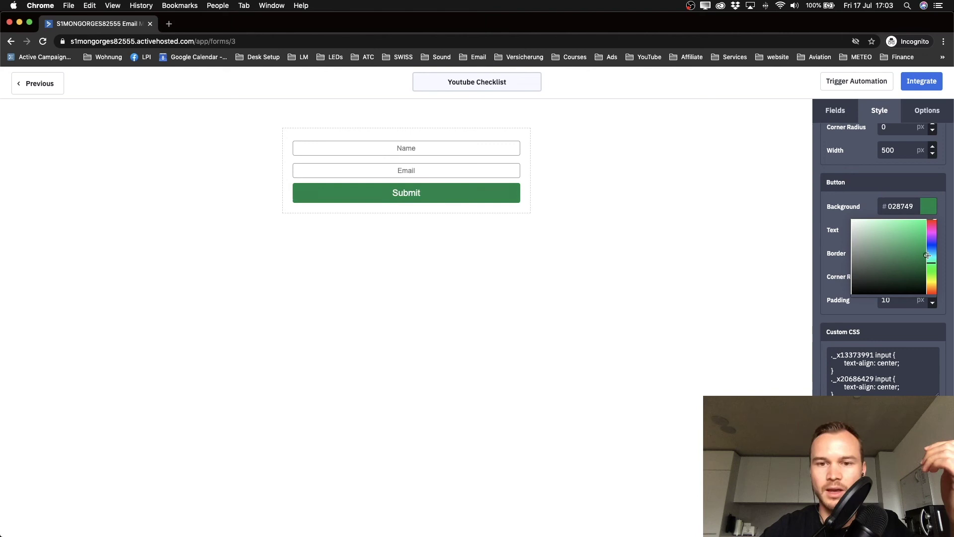
left_click(750, 246)
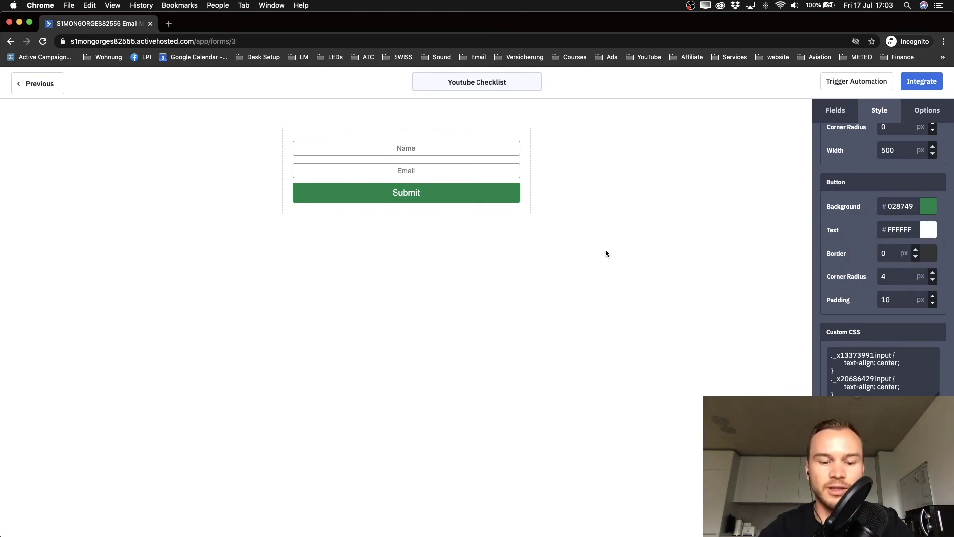
Step: Add a Header field above the Name field and open its settings
scroll(872, 258, "up", 7)
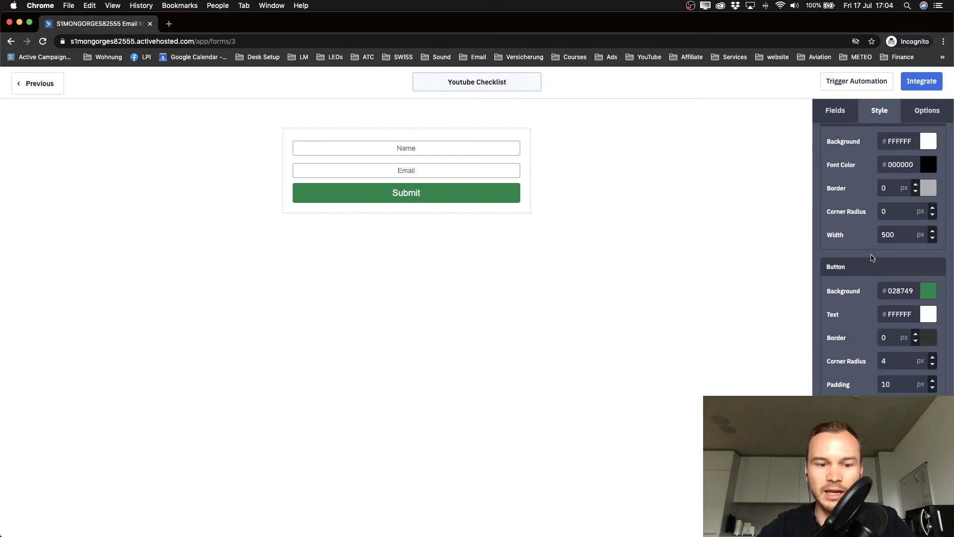
left_click(835, 110)
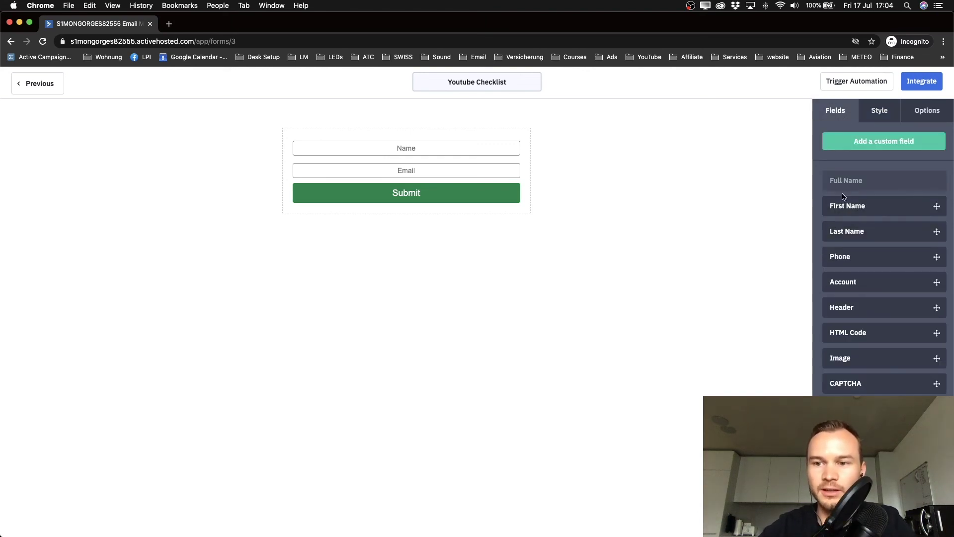
left_click_drag(867, 307, 396, 142)
left_click(346, 144)
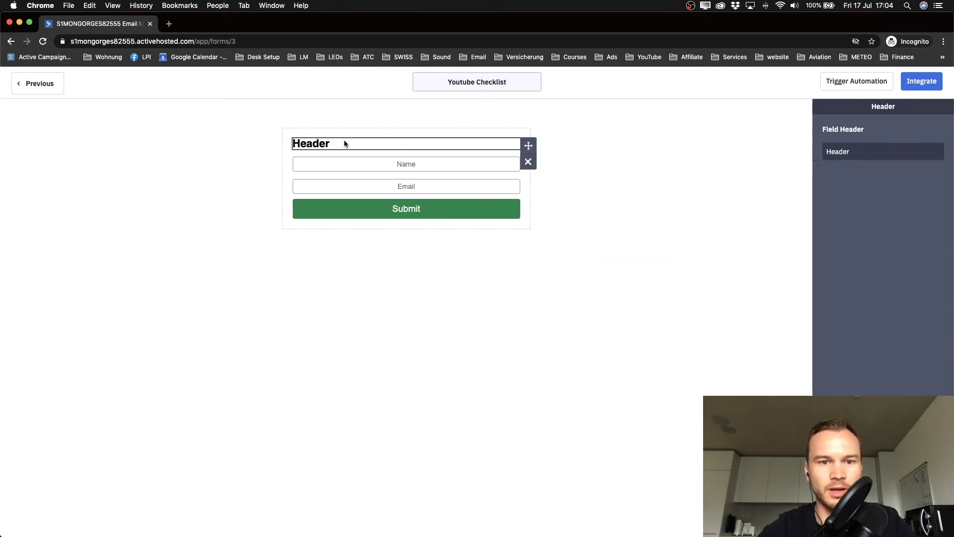
left_click(810, 159)
left_click(431, 144)
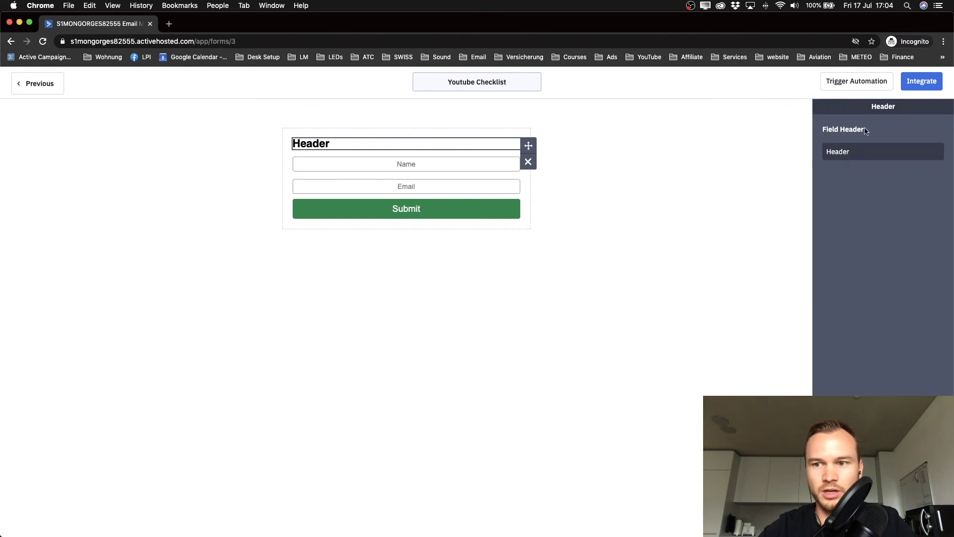
Step: Replace the header field's text with "Where can I send my Youtube Checklist?"
double_click(840, 148)
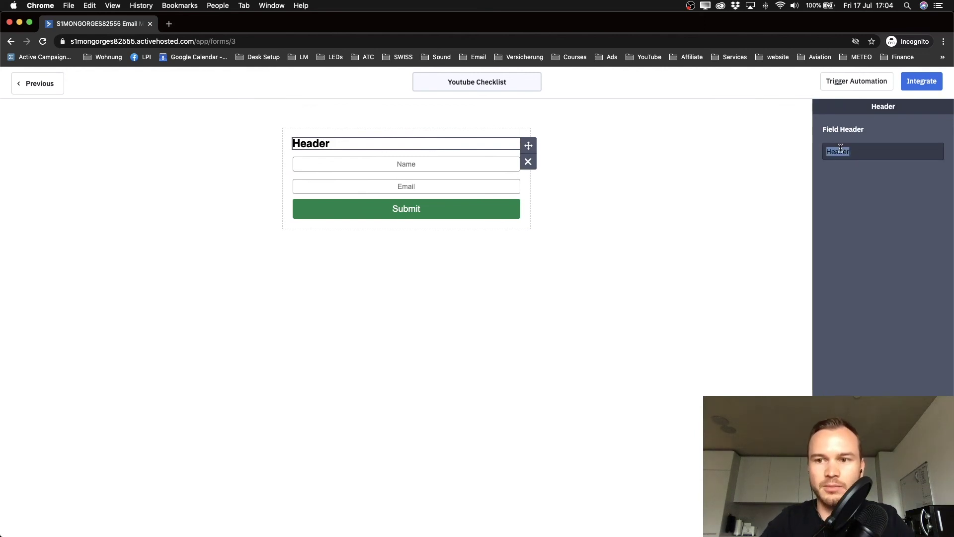
type("Where can I send ")
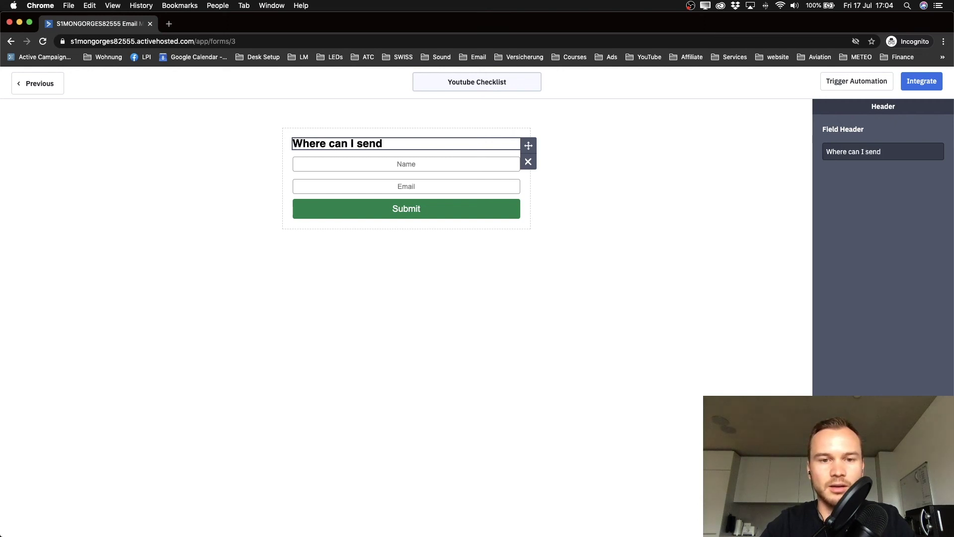
type("my Youtube ")
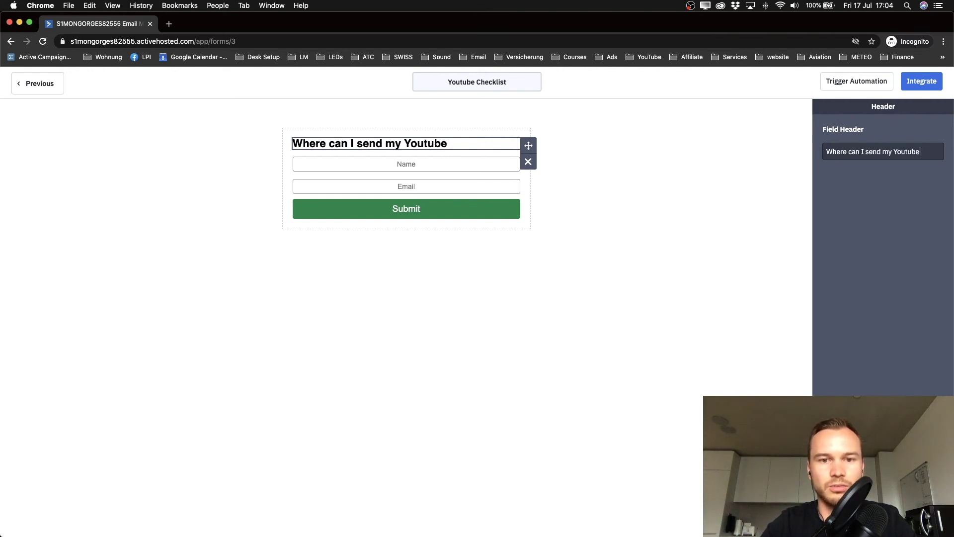
type("Checklist?")
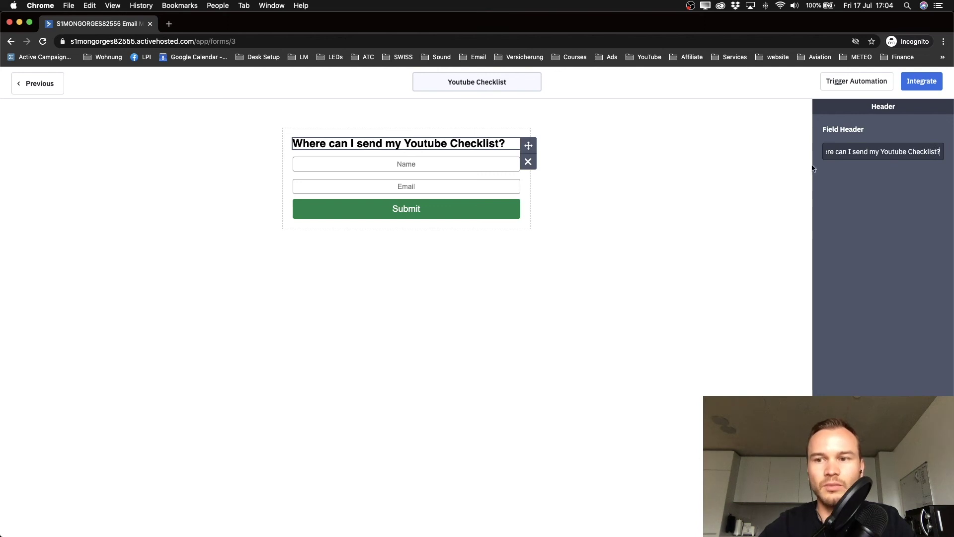
Step: Change the Submit button's label to "Send it now!" and close its settings
left_click(437, 220)
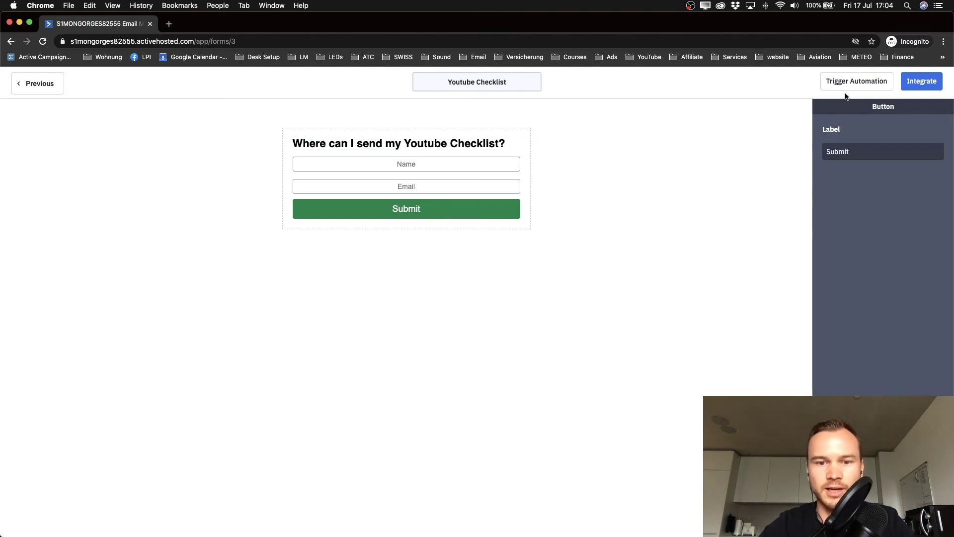
double_click(839, 151)
type("Send")
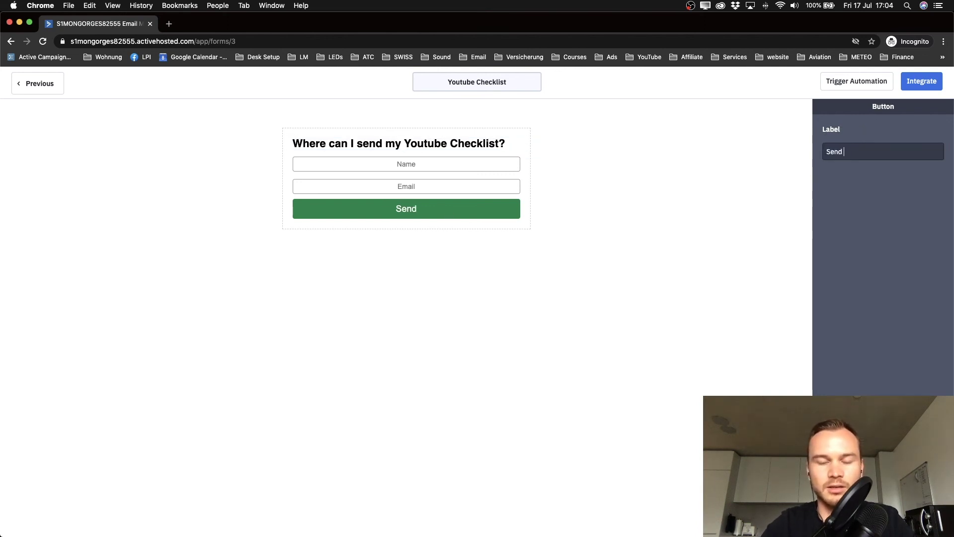
type(" it now!")
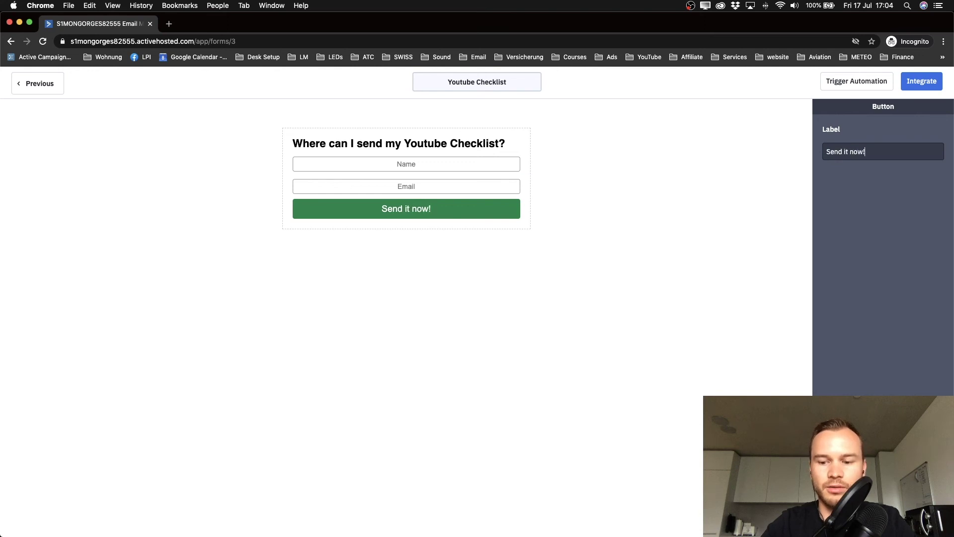
left_click(560, 281)
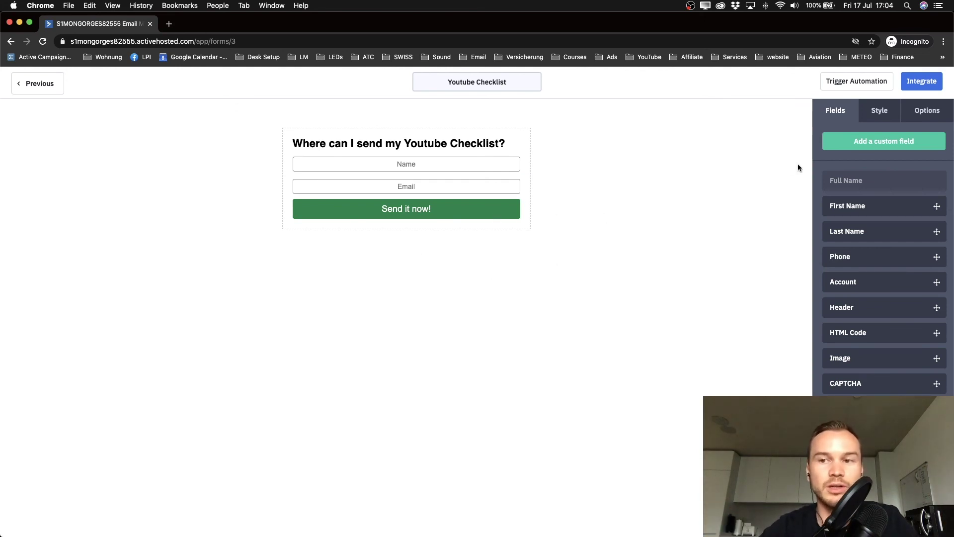
Step: Open the form's integration options and copy its shareable link
left_click(928, 83)
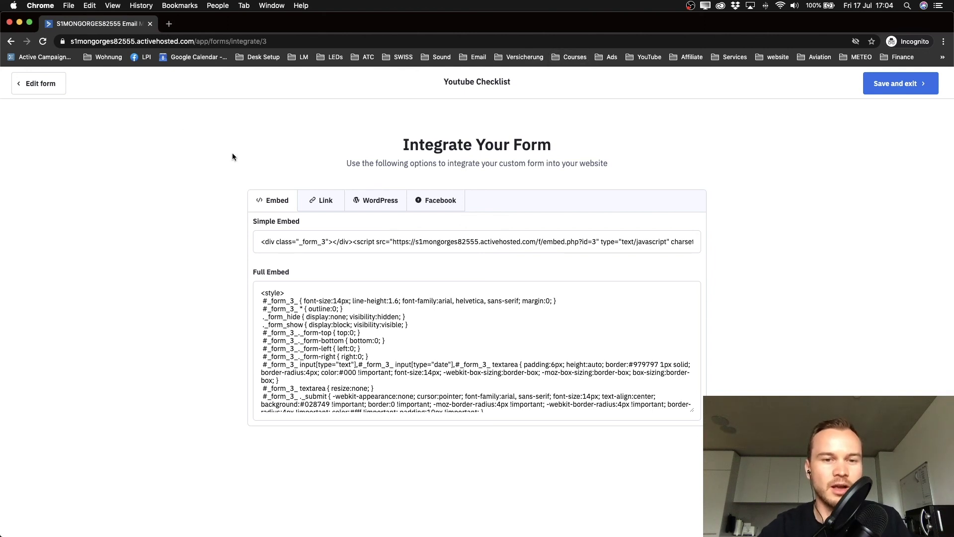
left_click(328, 207)
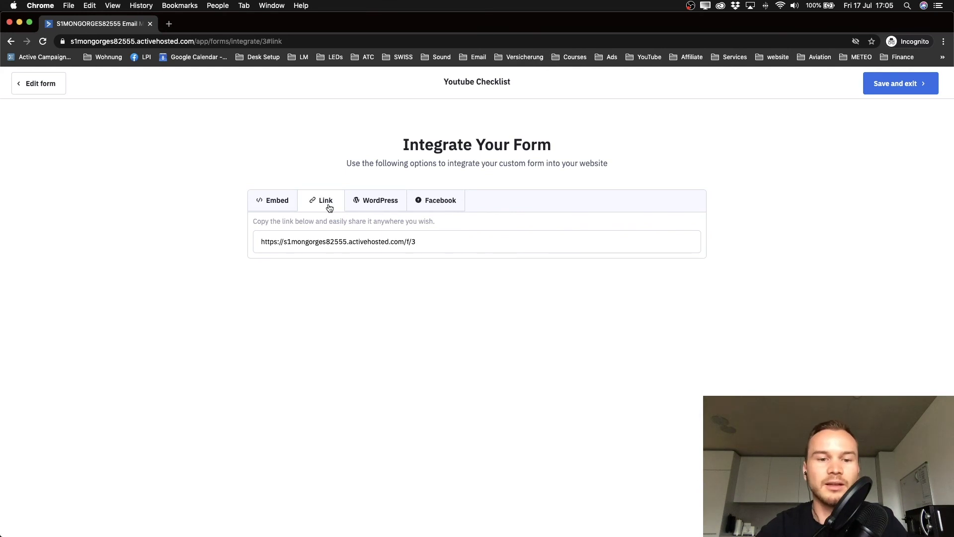
left_click(326, 240)
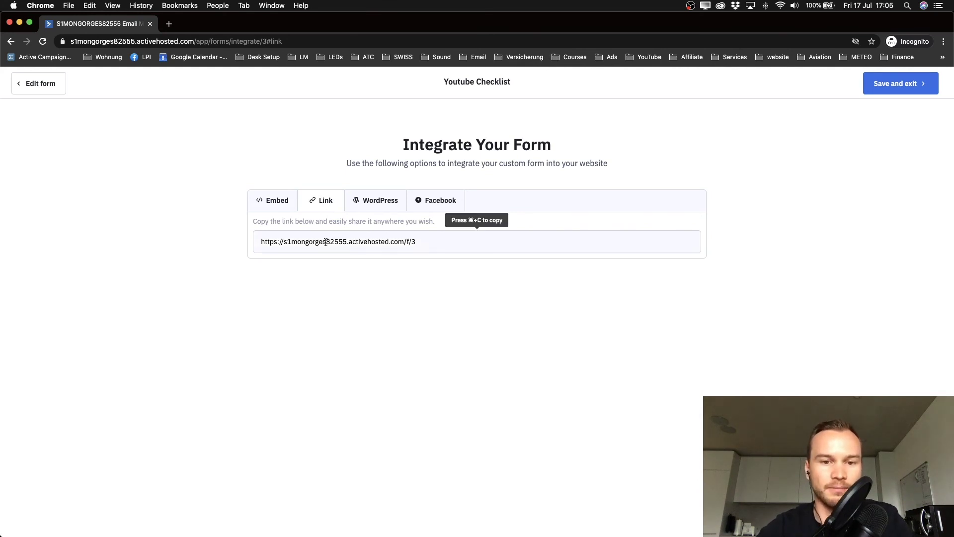
left_click(281, 202)
scroll(335, 270, "up", 3)
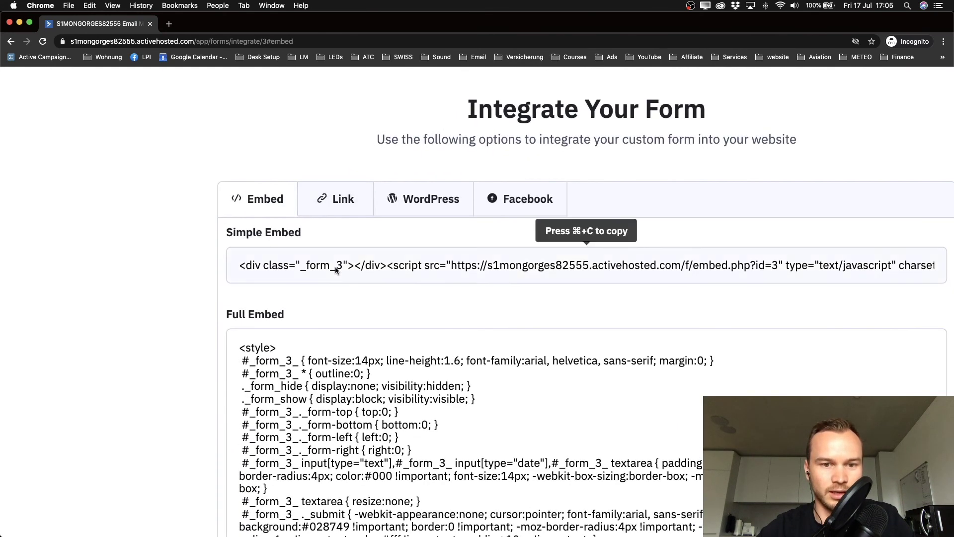
left_click(337, 213)
left_click(315, 267)
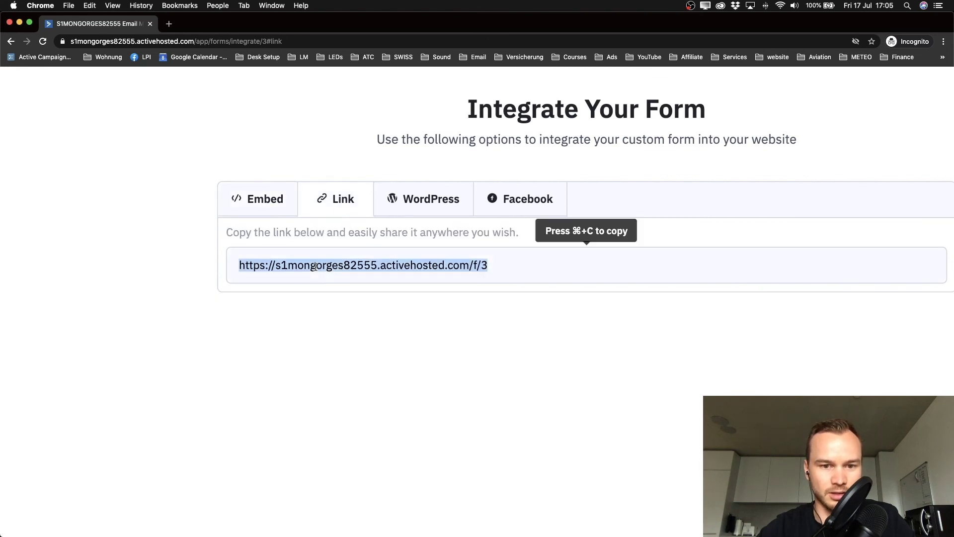
key("super+c")
Step: Open the copied form link in a new browser tab to view the live form
left_click(169, 23)
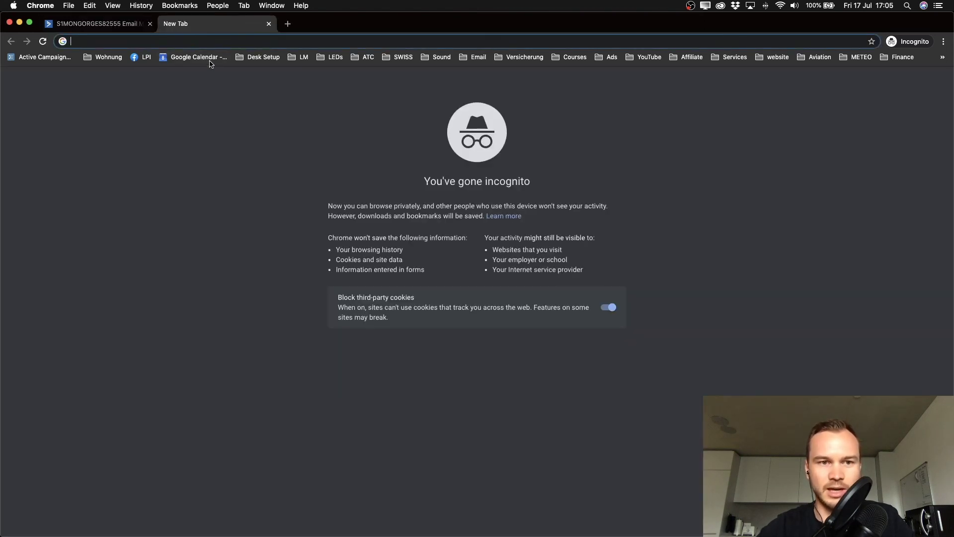
key("super+v")
key("Return")
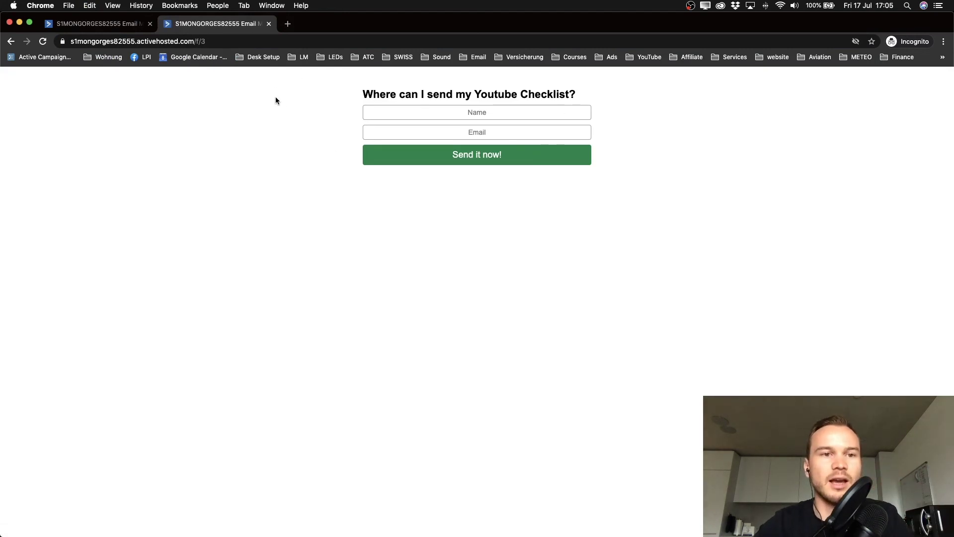
Step: Return to the integration page, review the form's embed options and copy the Full Embed code
left_click(97, 23)
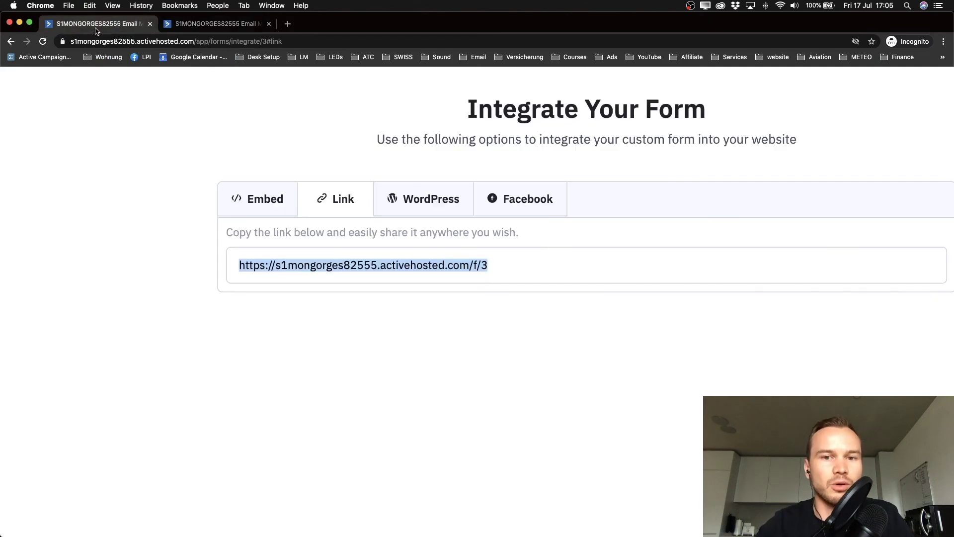
left_click(265, 200)
left_click(300, 252)
scroll(298, 238, "down", 3)
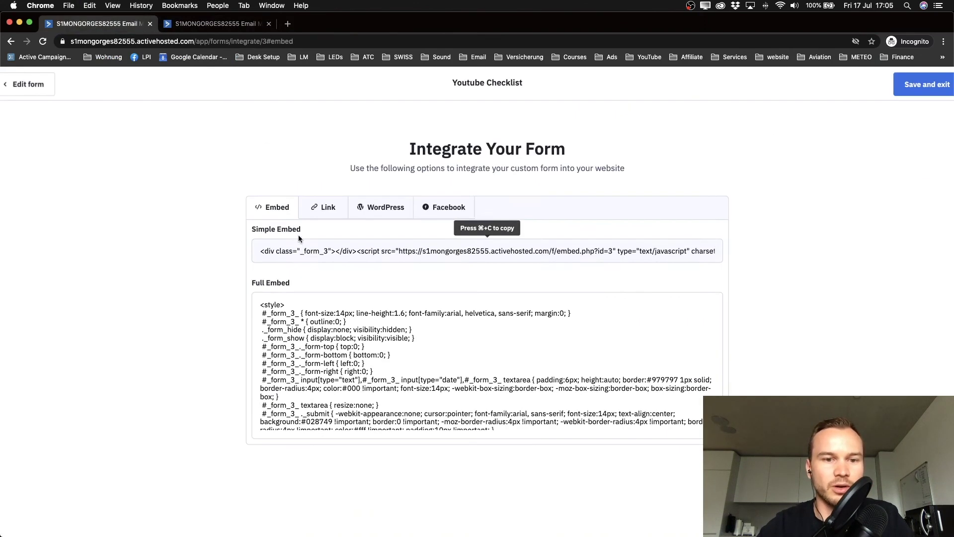
scroll(286, 201, "up", 3)
scroll(293, 195, "down", 3)
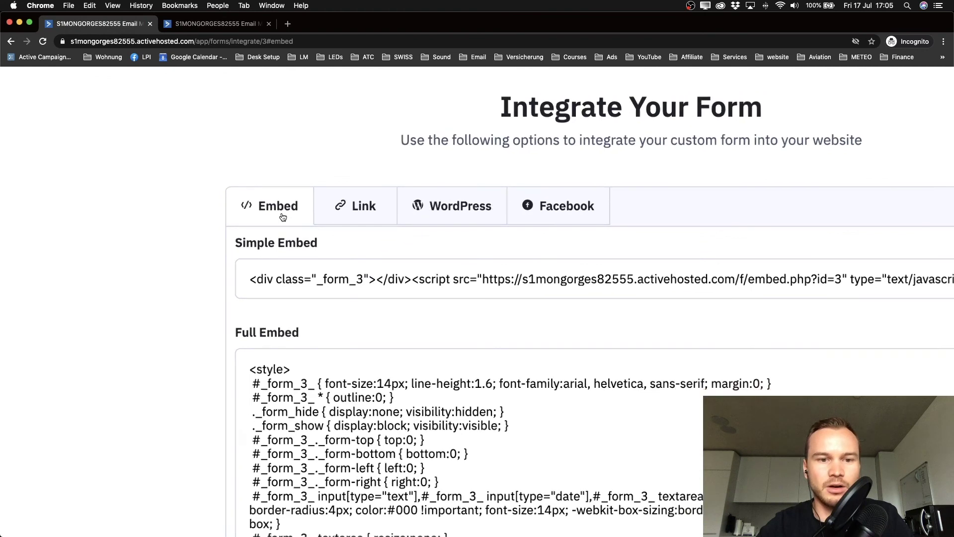
left_click(295, 327)
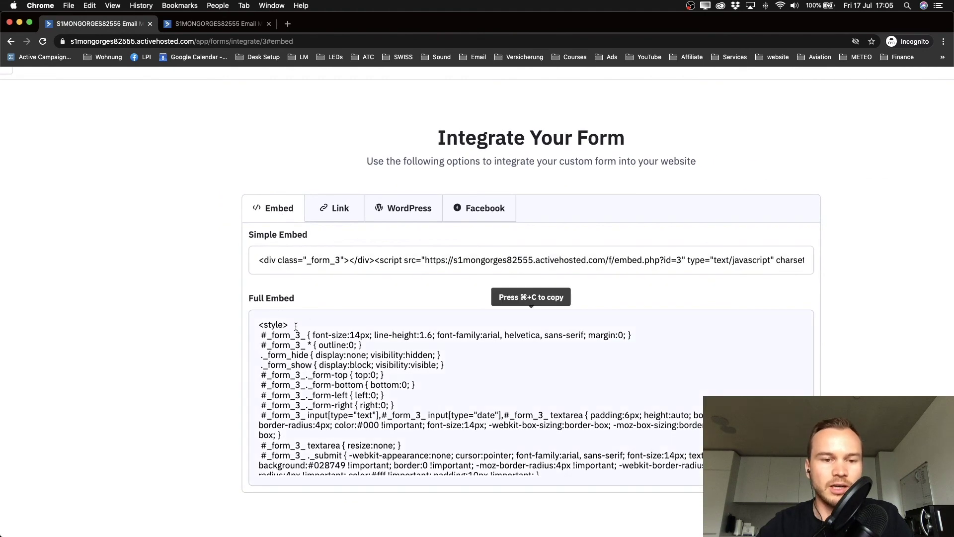
left_click(301, 267)
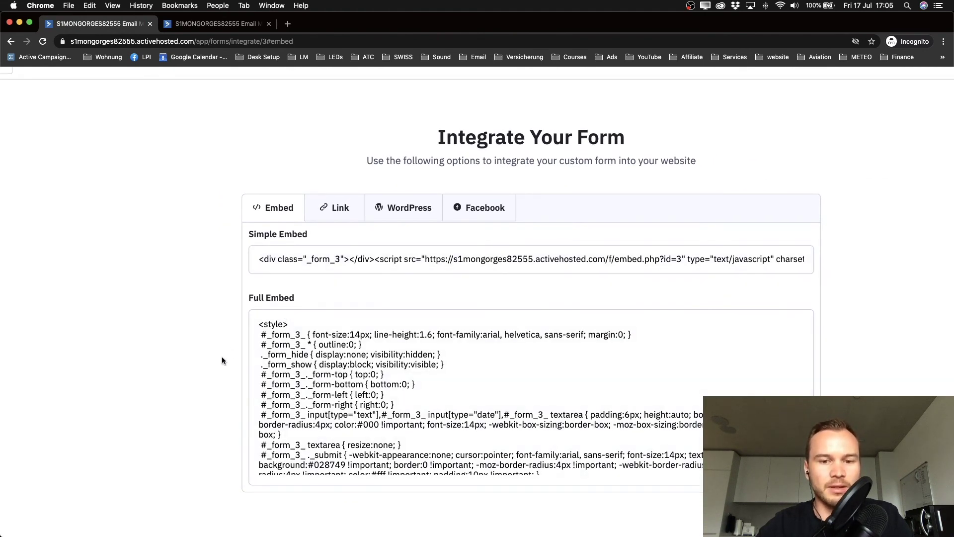
scroll(222, 356, "down", 1)
left_click(285, 338)
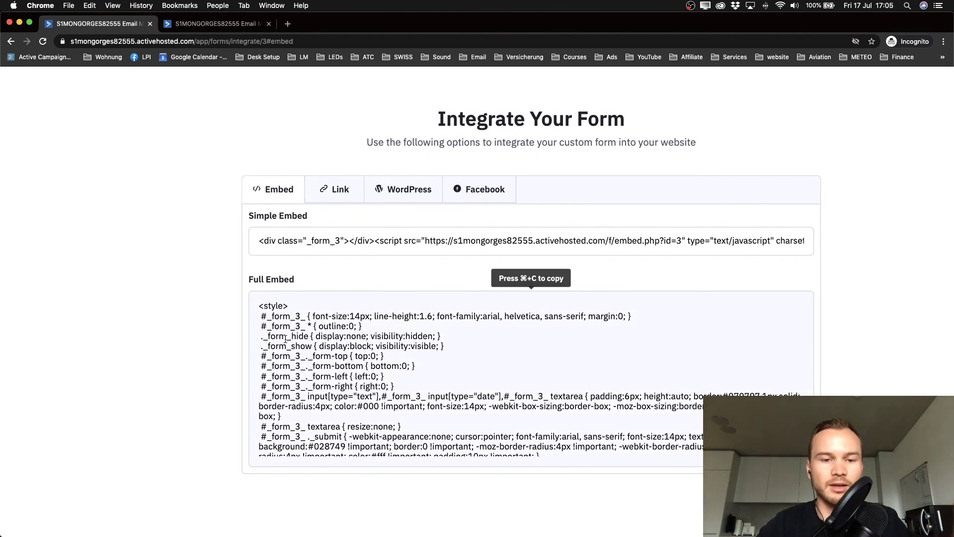
key("super+c")
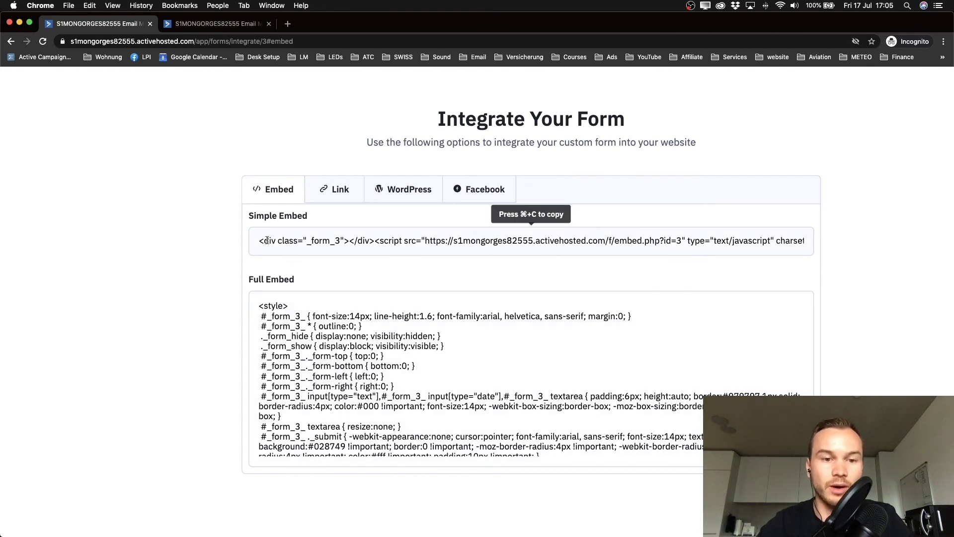
Step: Select the entire Simple Embed code to inspect it from start to end, and clear the selection
left_click_drag(259, 242, 818, 254)
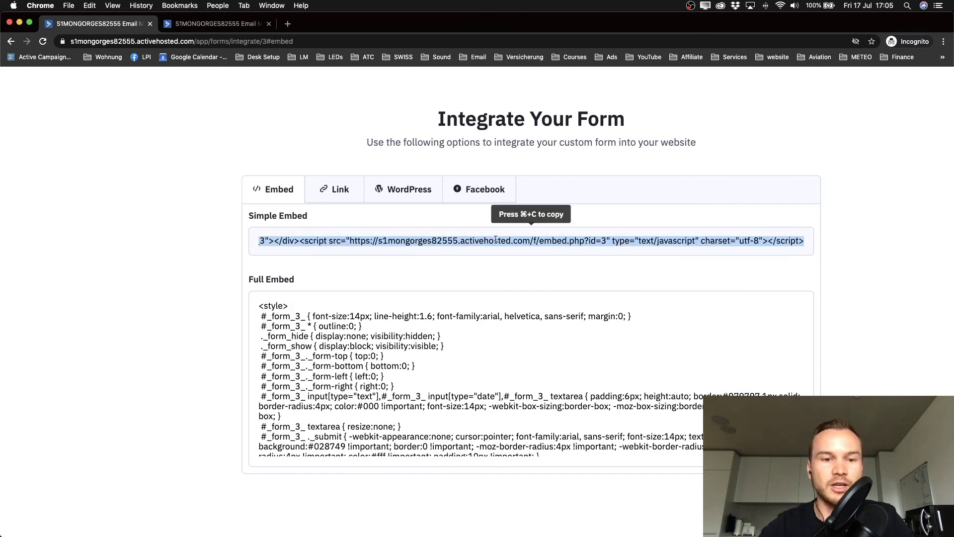
scroll(378, 240, "left", 3)
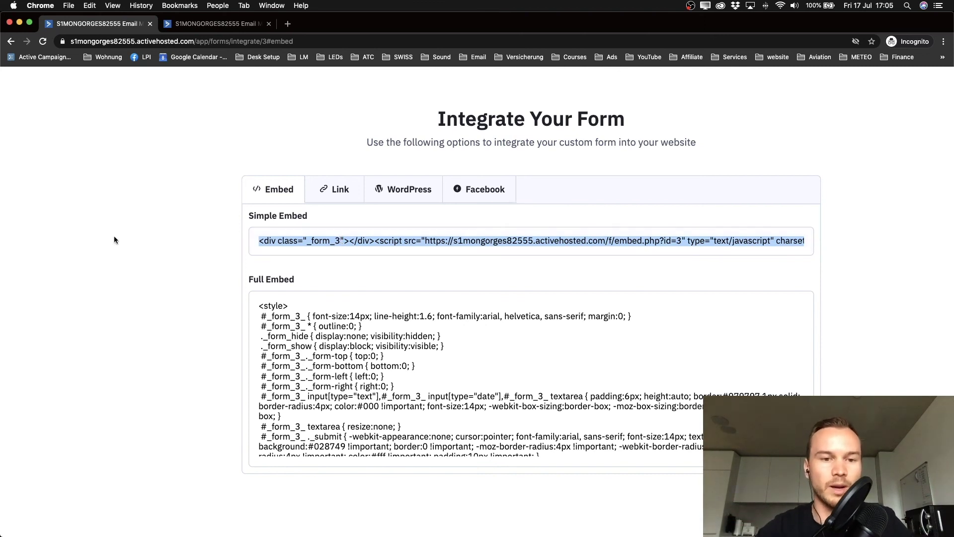
left_click(176, 253)
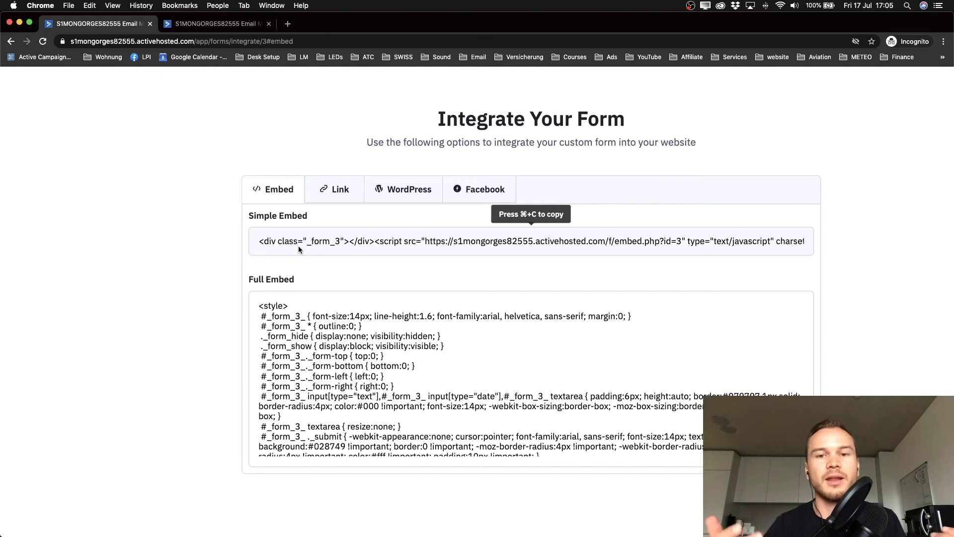
Step: Save the Youtube Checklist form and exit its integration page
key("super+minus")
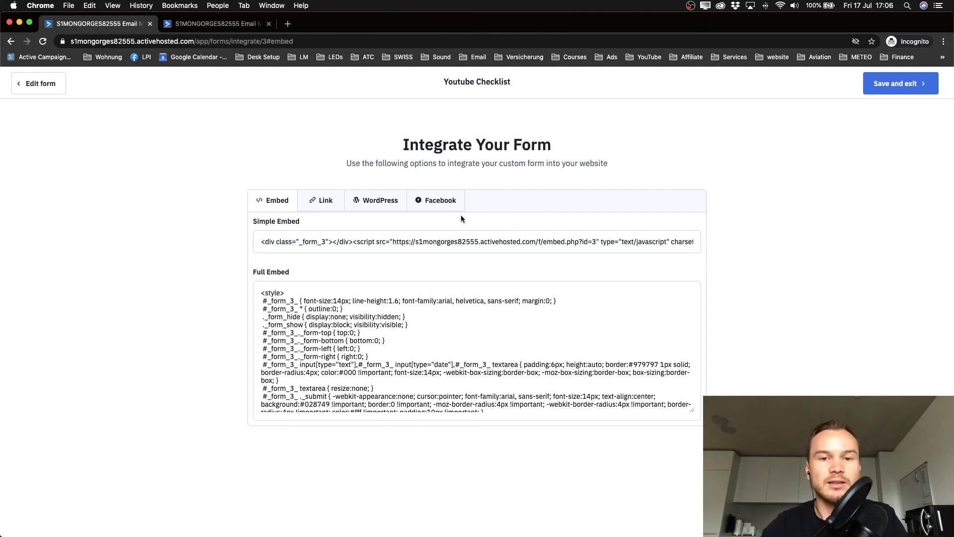
left_click(899, 84)
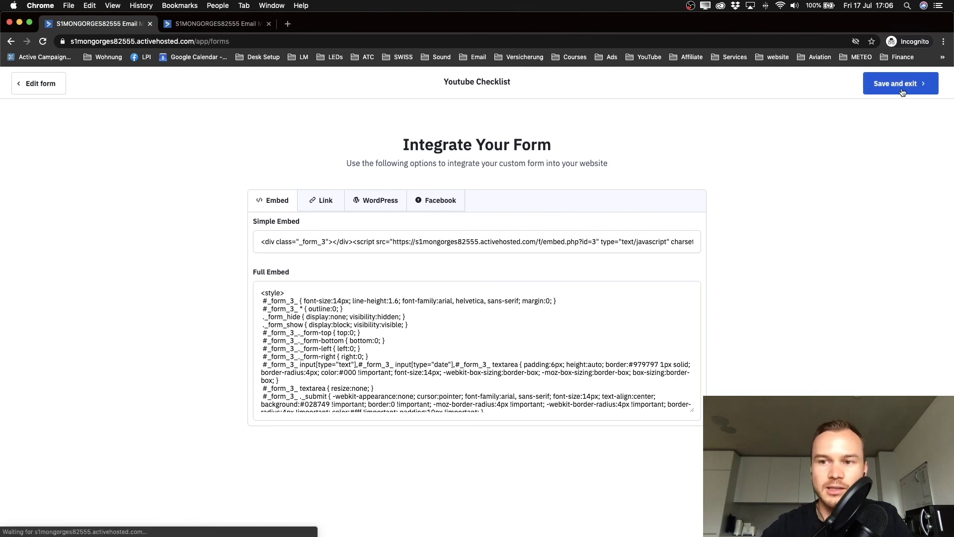